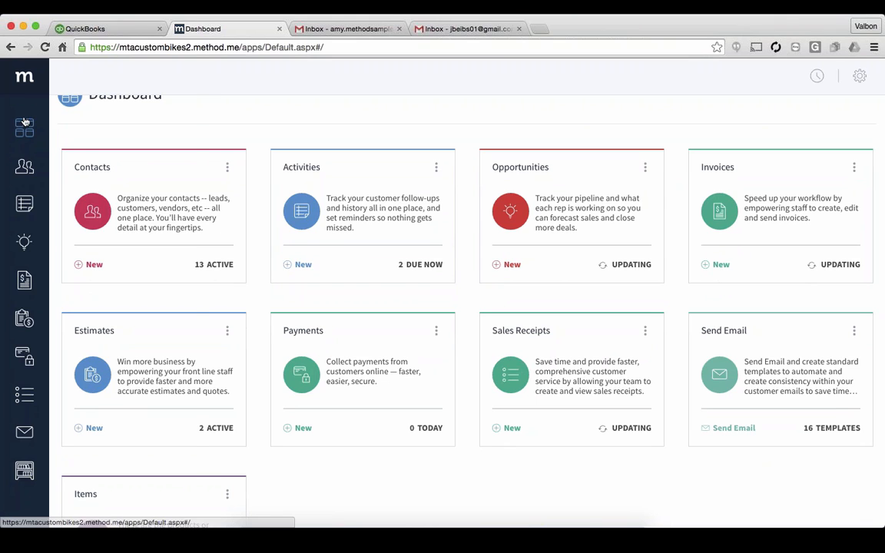
Look through the Contacts list and account settings panel, then return to the dashboard.
mouse_move(19, 123)
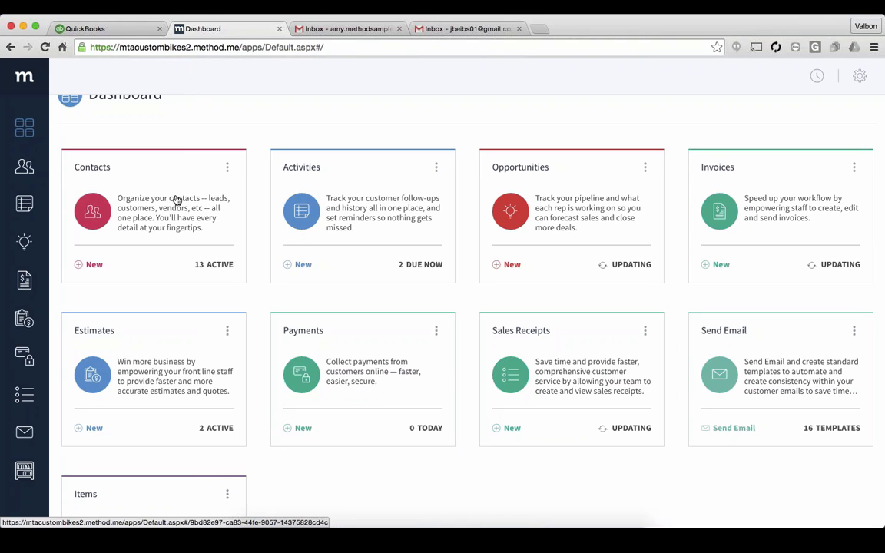
click(157, 179)
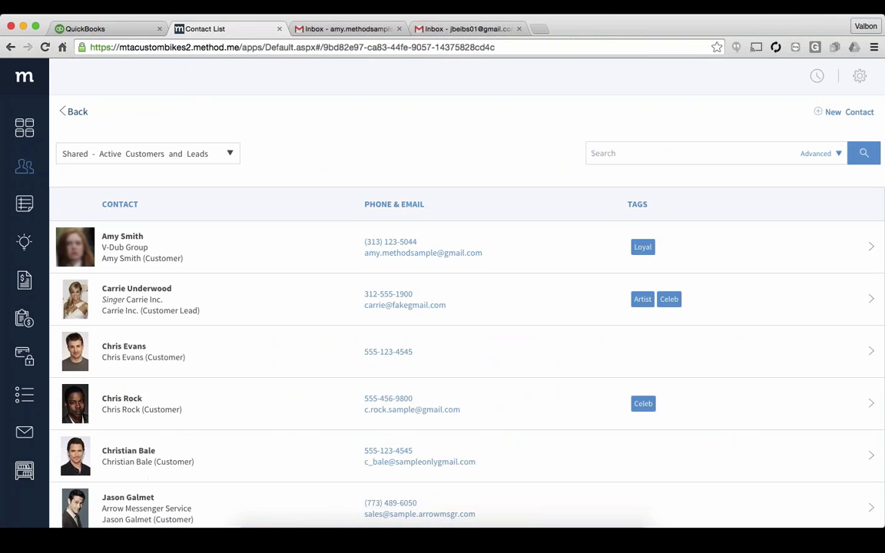
mouse_move(21, 223)
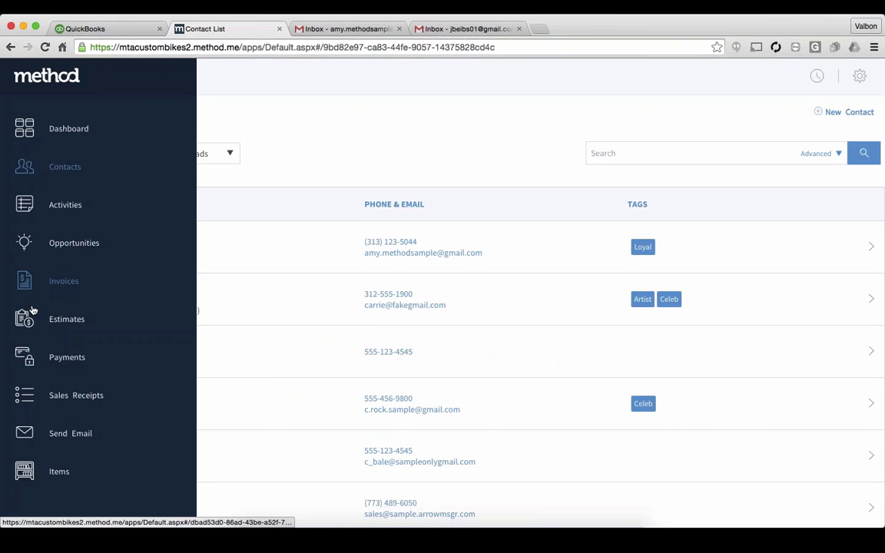
click(57, 132)
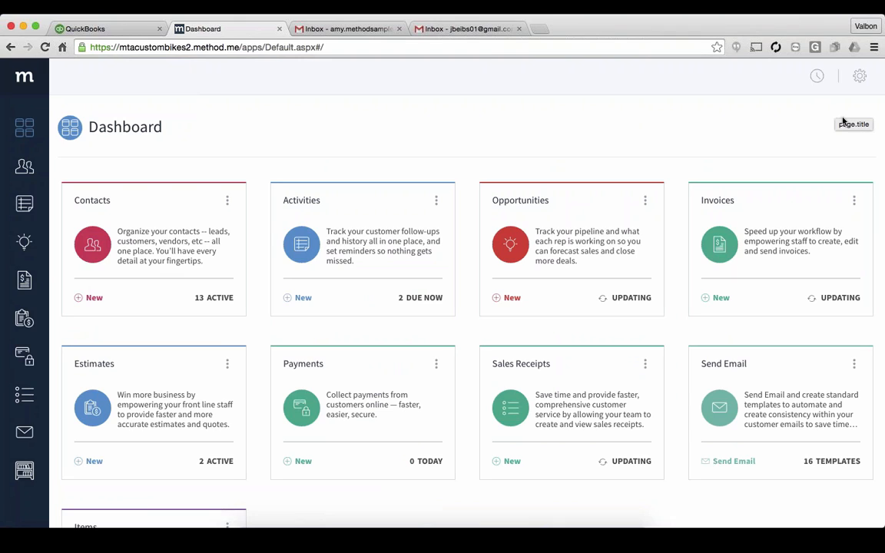
click(857, 80)
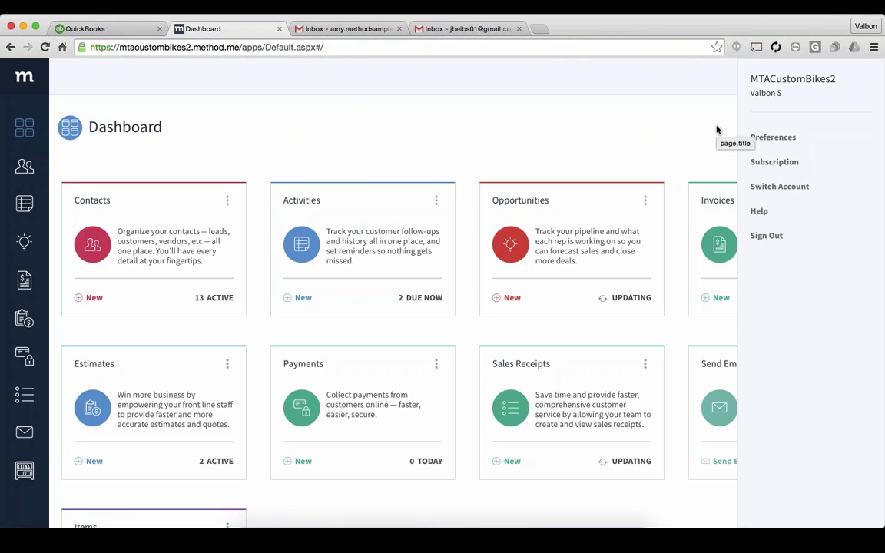
click(648, 130)
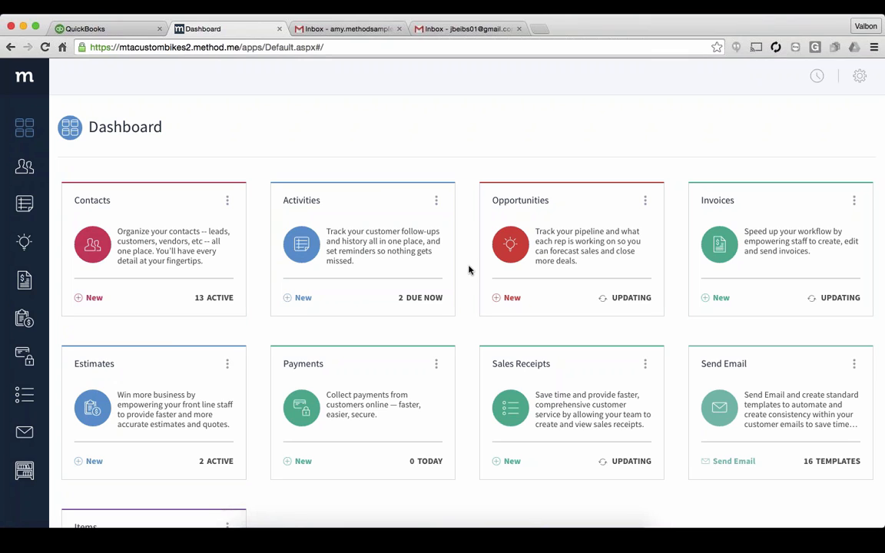
Drag the Estimates tile into the top row's last slot after Opportunities.
click(228, 204)
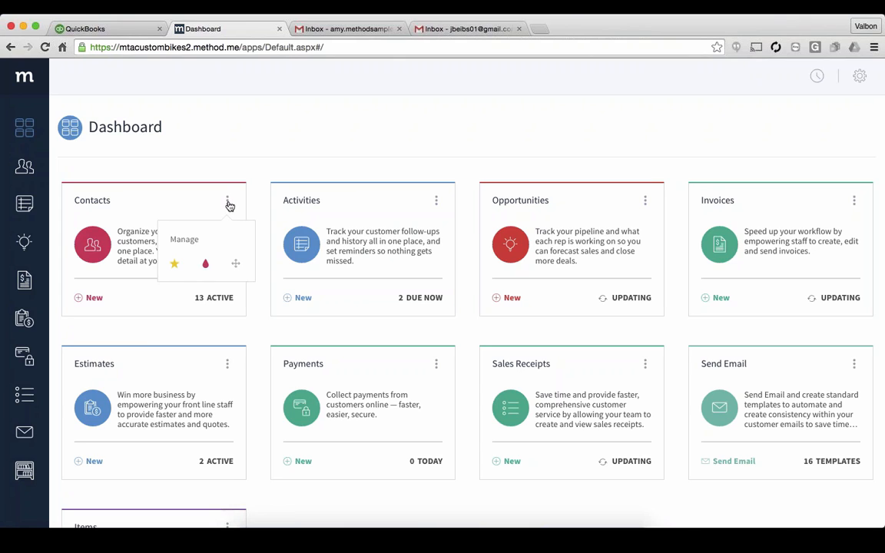
click(237, 266)
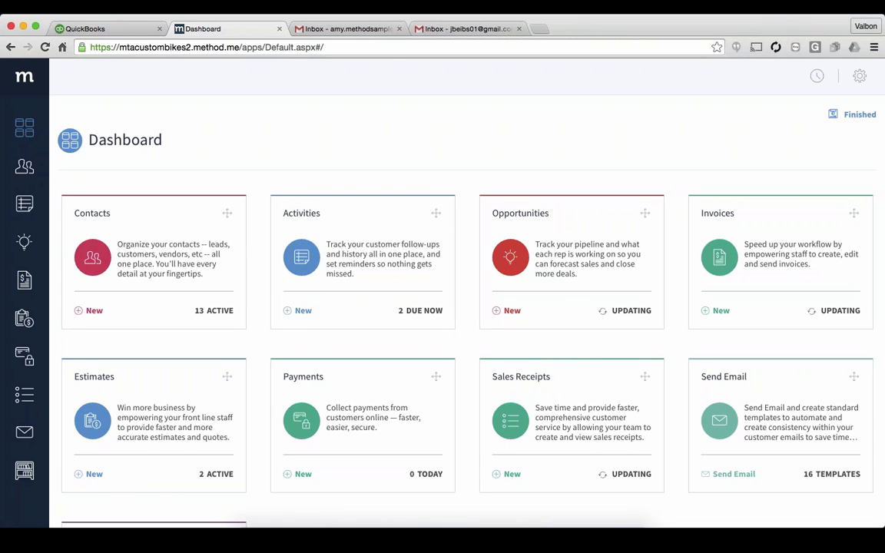
drag(175, 382, 722, 215)
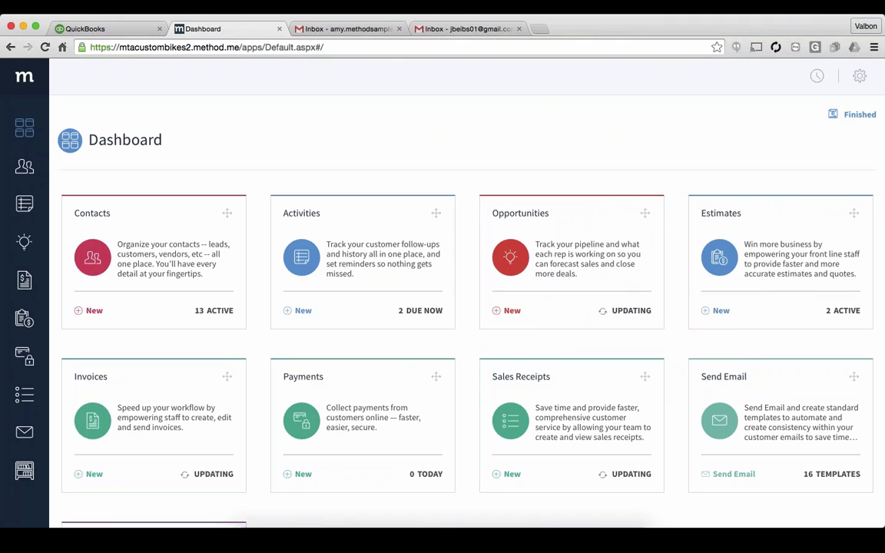
Keep the rearranged layout and change the Activities tile colour from blue to purple.
click(848, 116)
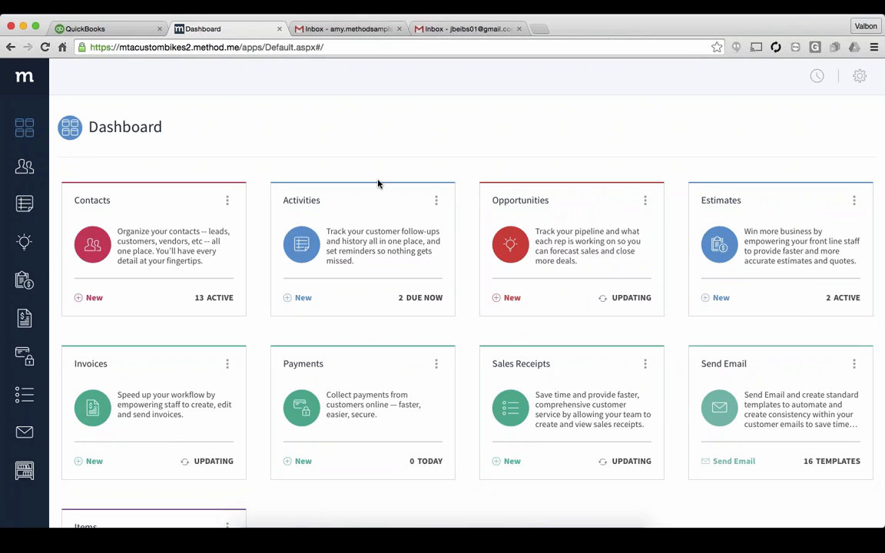
click(436, 201)
click(415, 314)
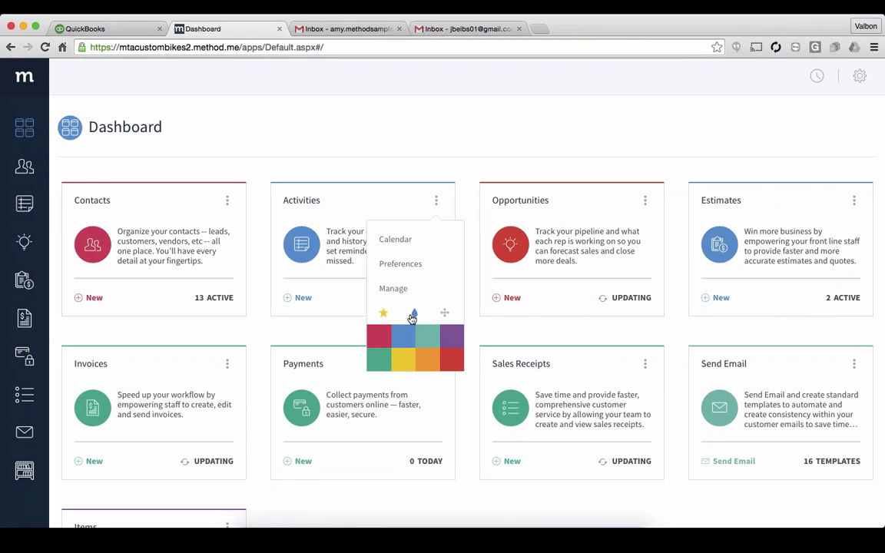
click(452, 338)
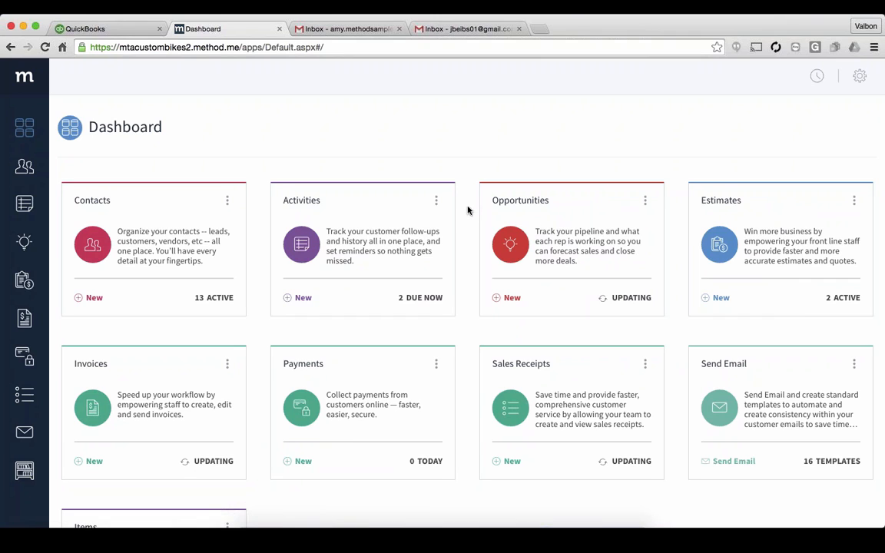
Unfavourite the Items tile so it drops to the lower row beside Classes.
scroll(449, 232, down, 2)
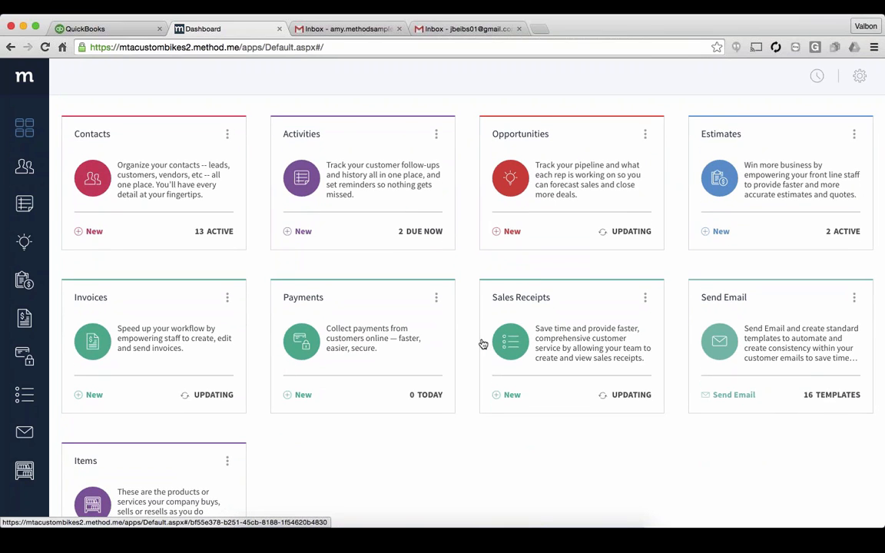
scroll(483, 344, down, 1)
scroll(483, 344, down, 3)
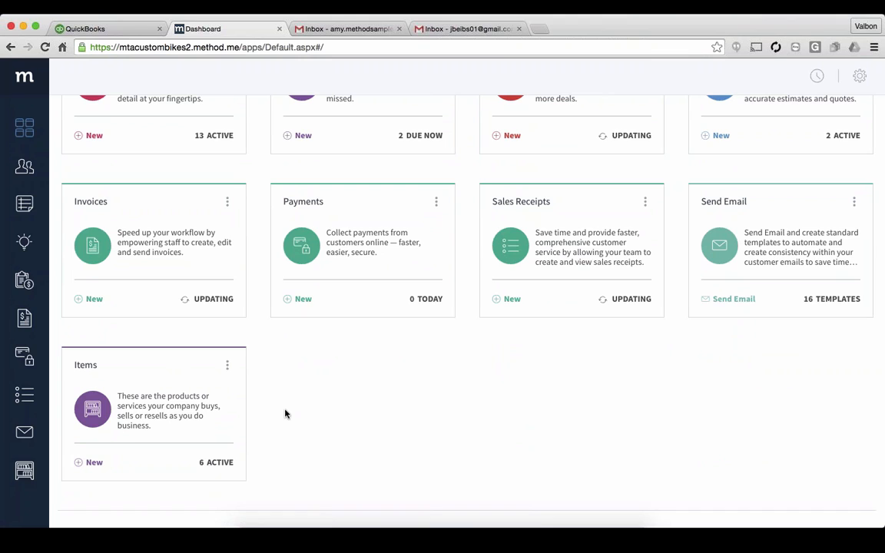
click(228, 367)
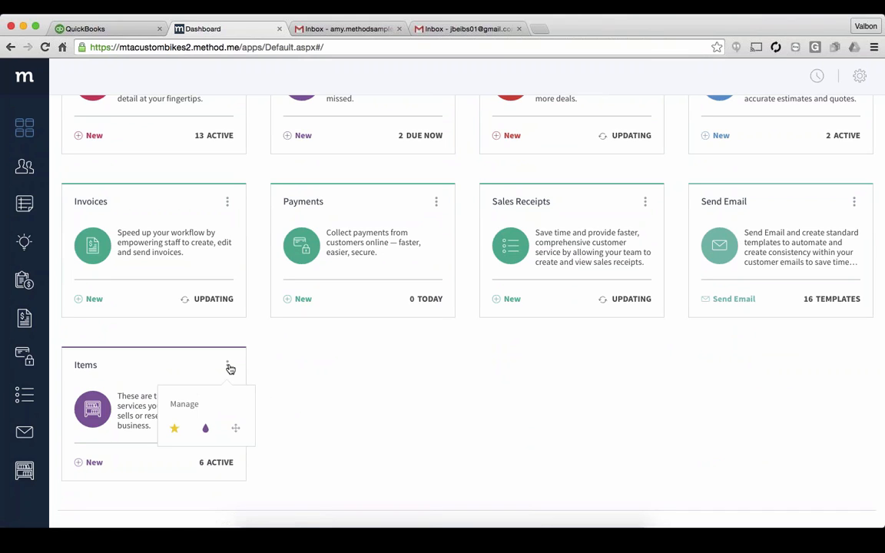
click(175, 430)
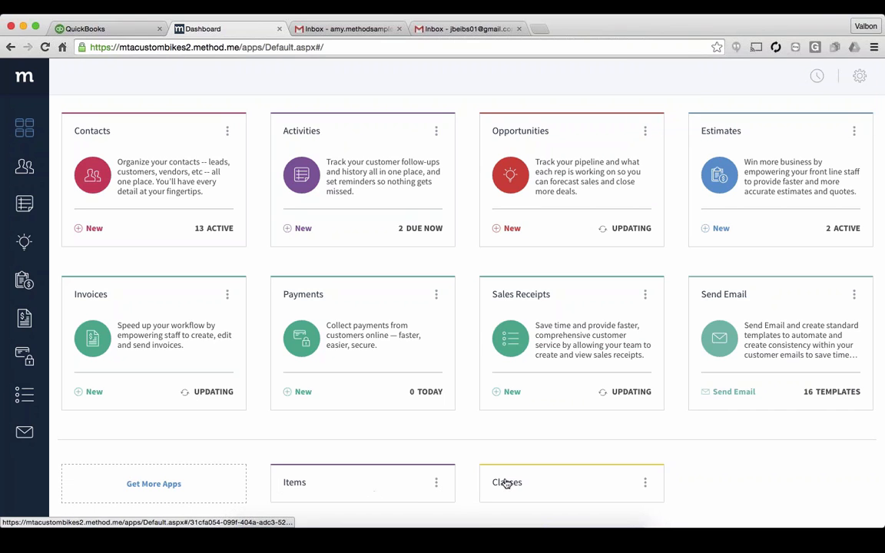
click(435, 482)
click(407, 435)
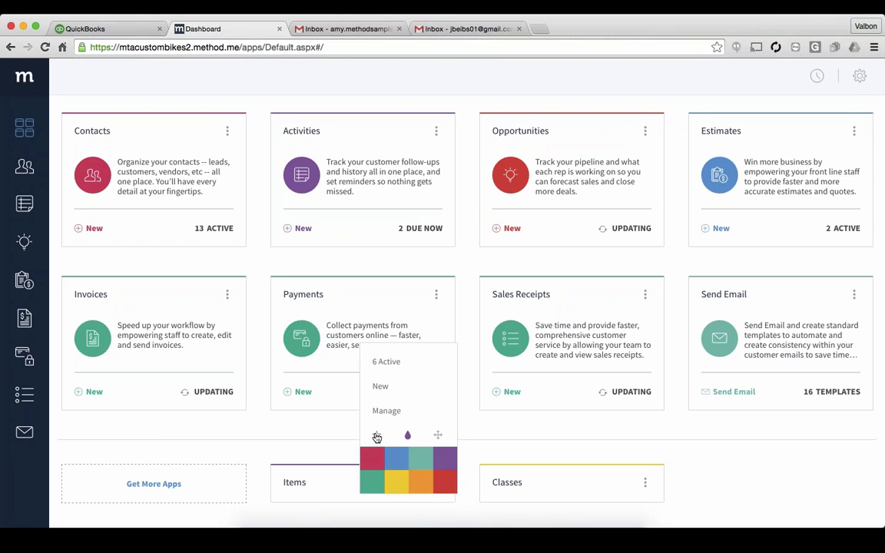
click(326, 448)
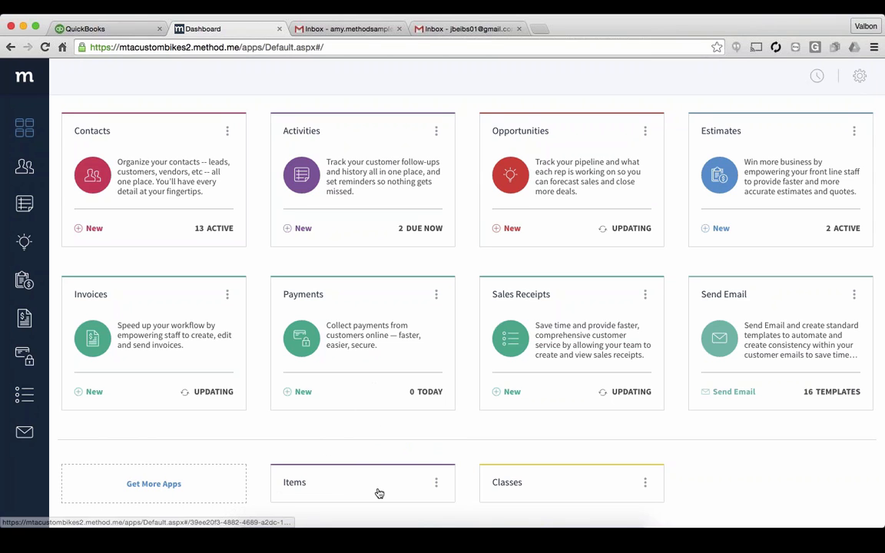
scroll(461, 307, up, 2)
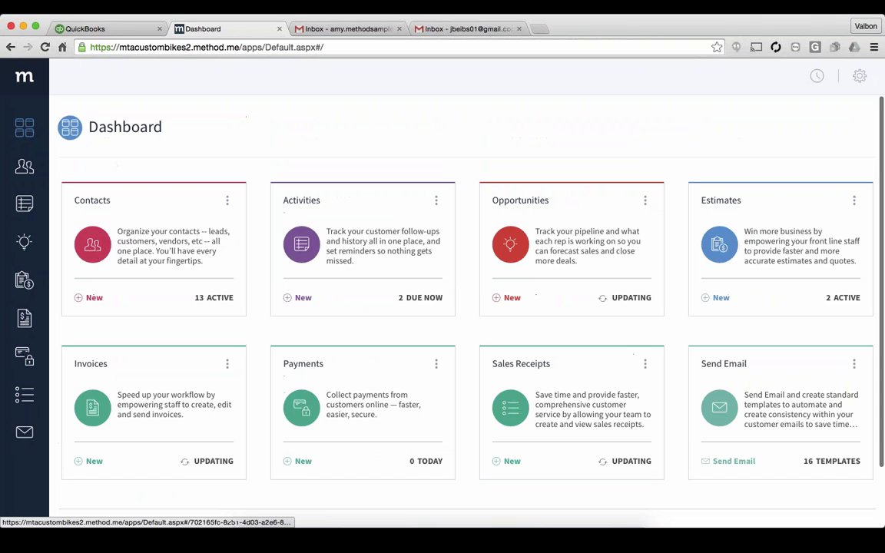
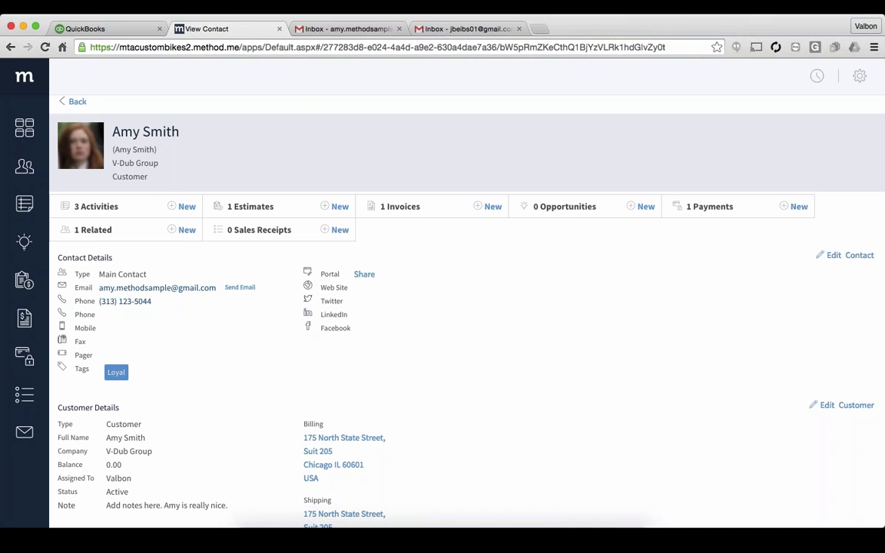
Start a new activity commenting that the customer called about a quote for a bike tune-up.
click(184, 206)
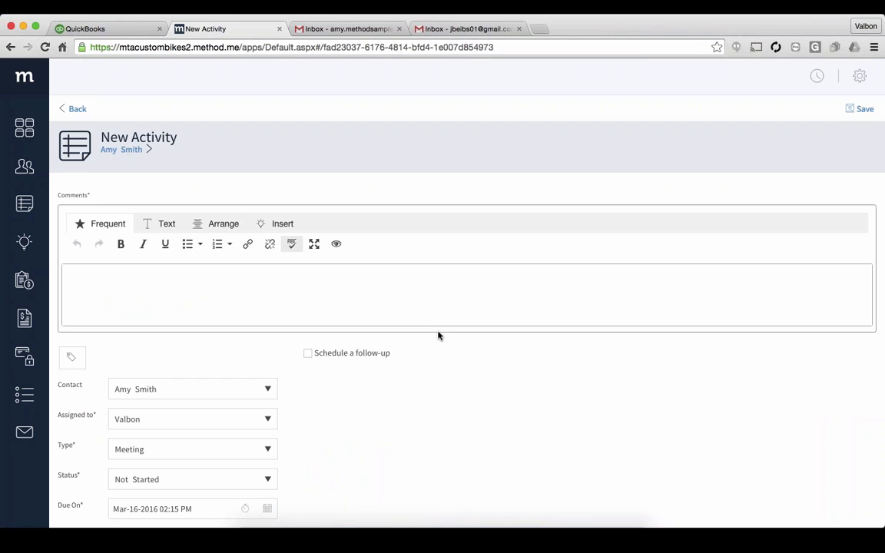
click(421, 302)
text(Amy called in and was )
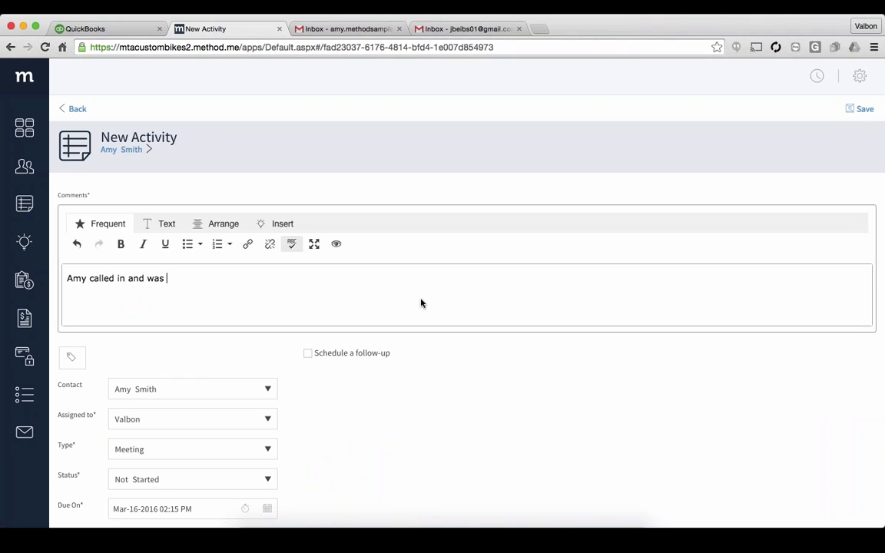
text(looking at a quote for a bike tune up.)
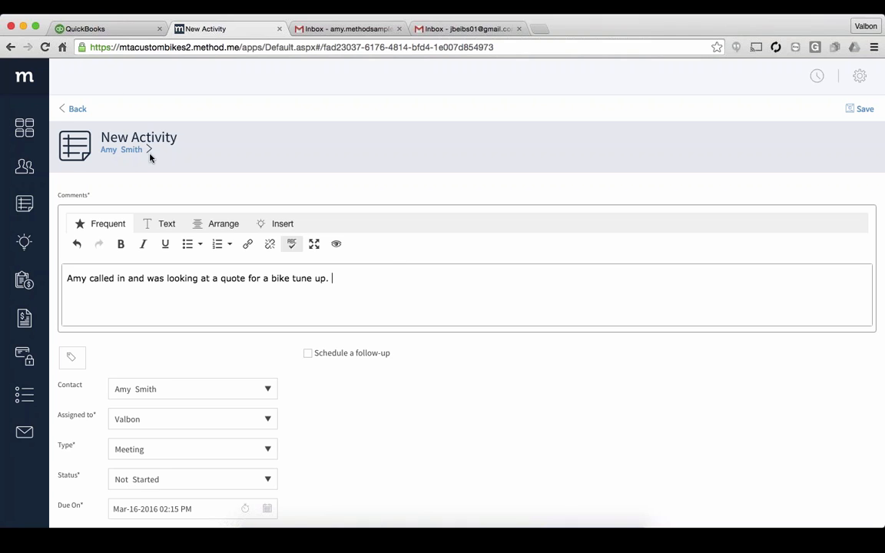
scroll(188, 292, down, 4)
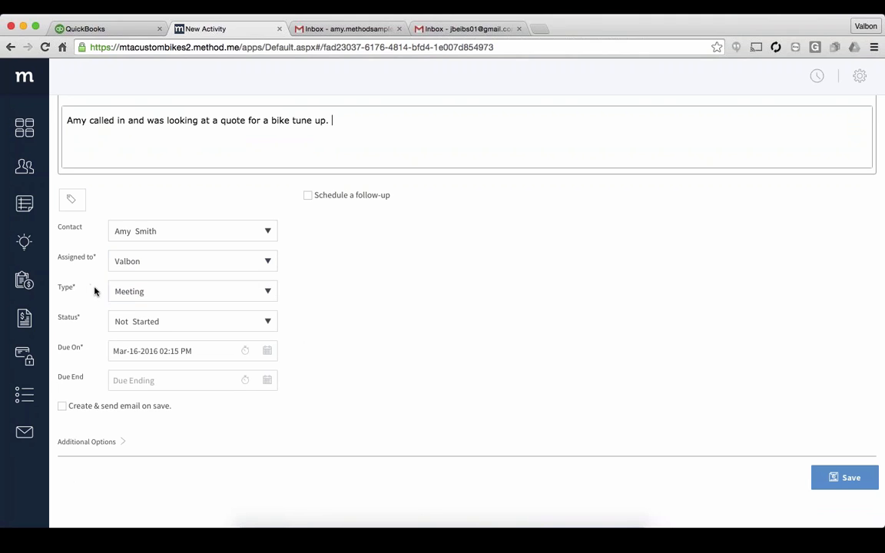
Set the activity type to Phone Call Incoming and its status to Completed.
click(269, 296)
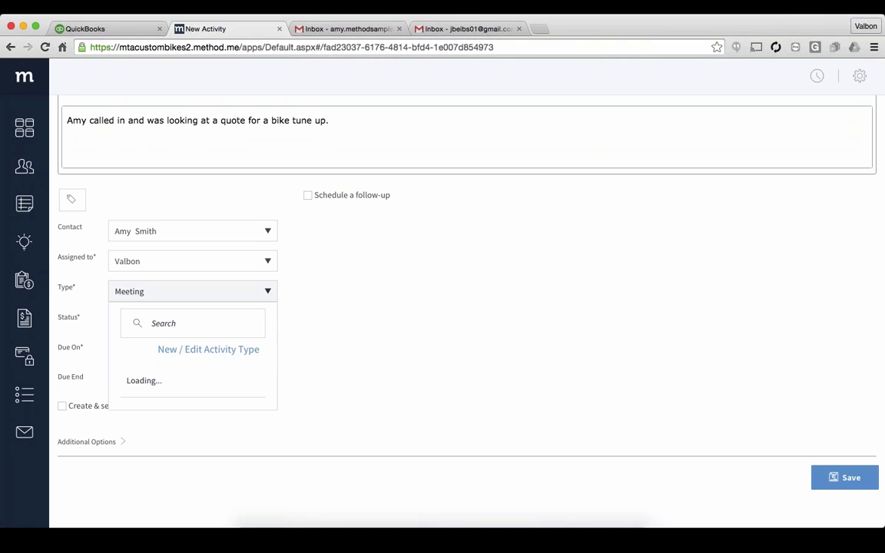
scroll(156, 454, down, 3)
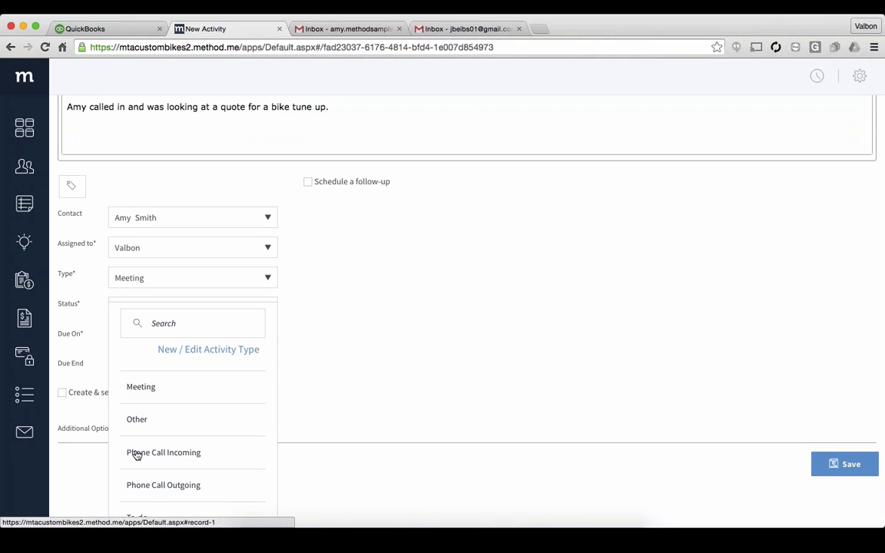
click(145, 453)
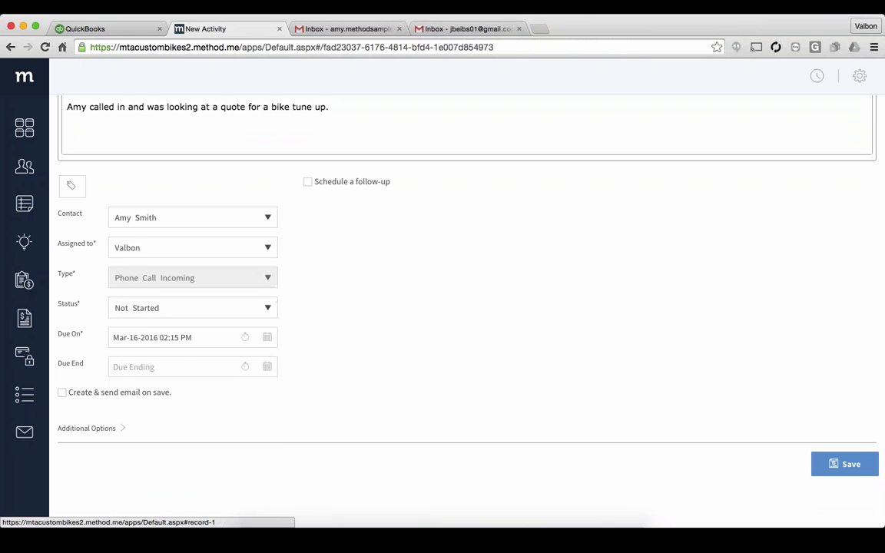
click(268, 309)
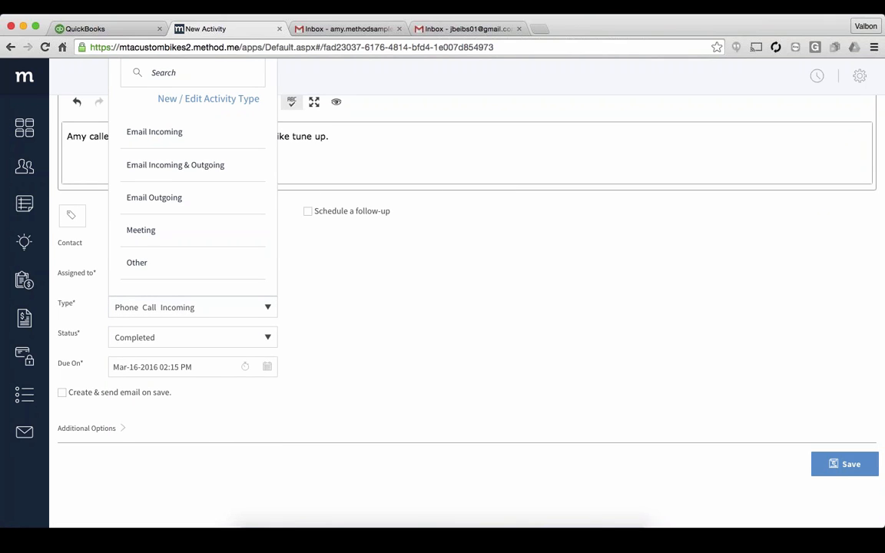
scroll(184, 184, down, 3)
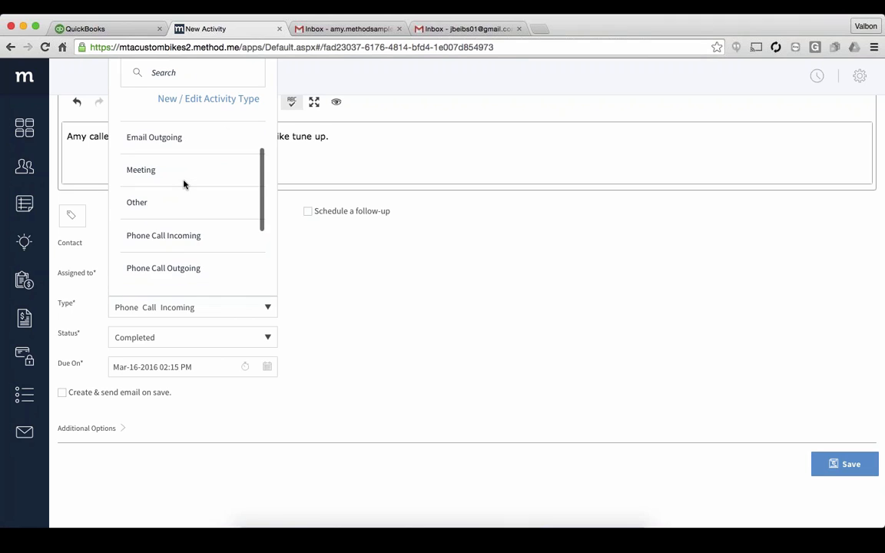
scroll(184, 185, up, 2)
scroll(184, 184, up, 2)
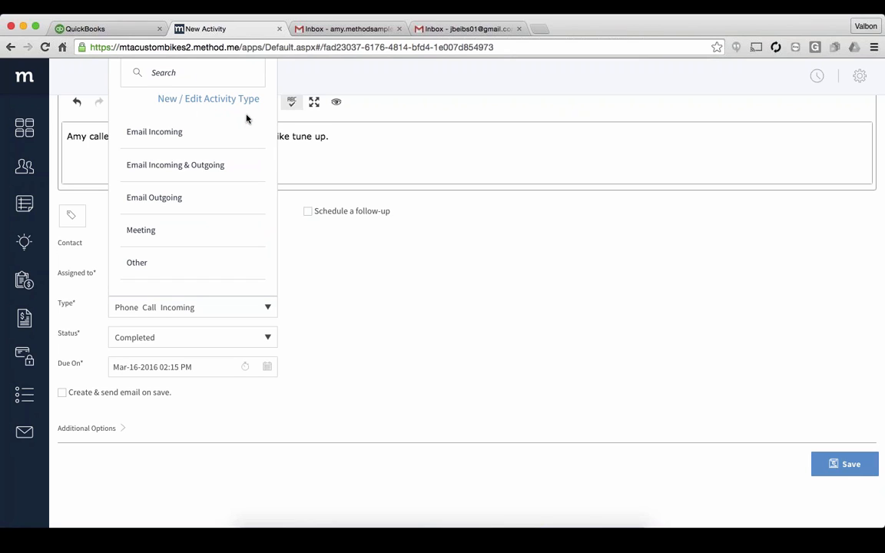
click(345, 363)
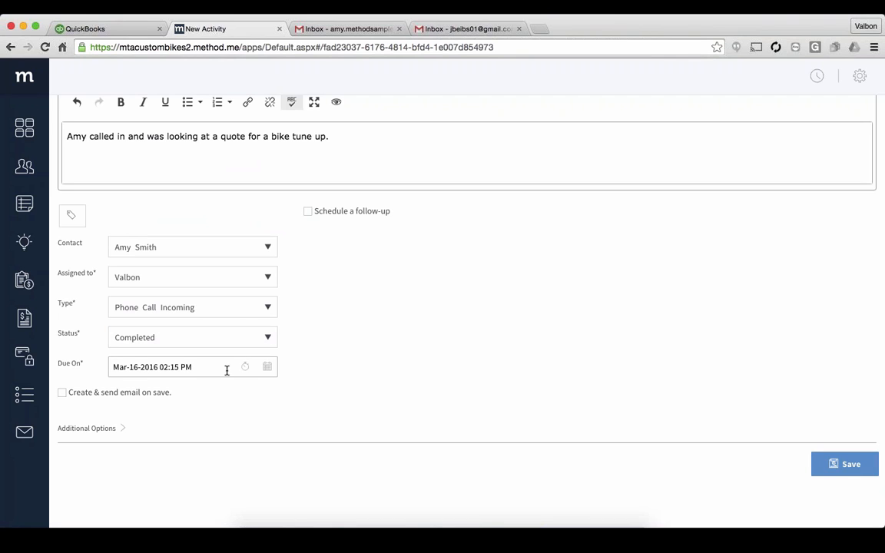
scroll(492, 283, up, 2)
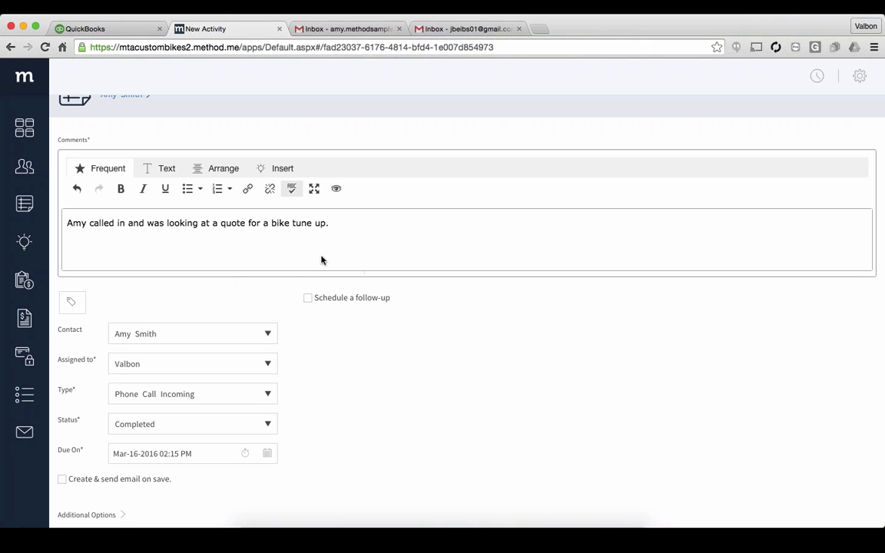
Schedule a Phone Call Outgoing follow-up due Mar-23-2016 02:15 PM and save the activity.
click(339, 299)
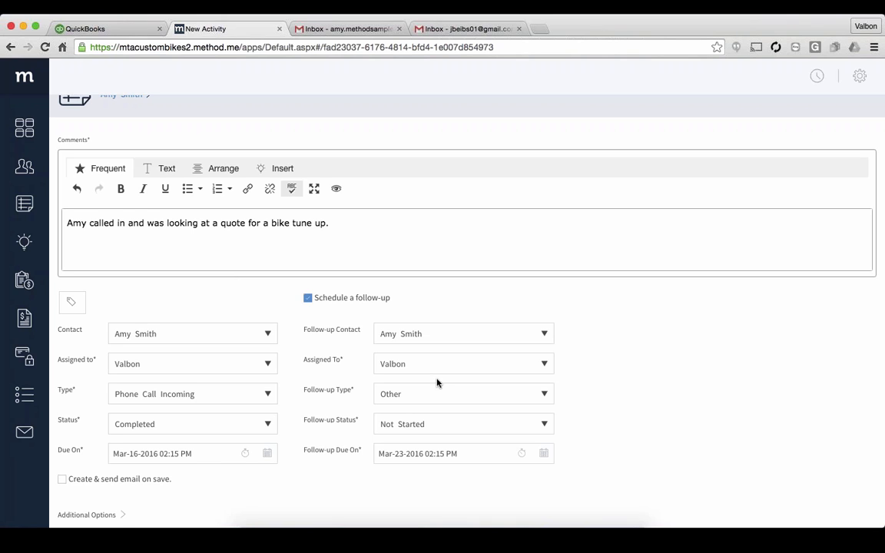
scroll(437, 382, down, 1)
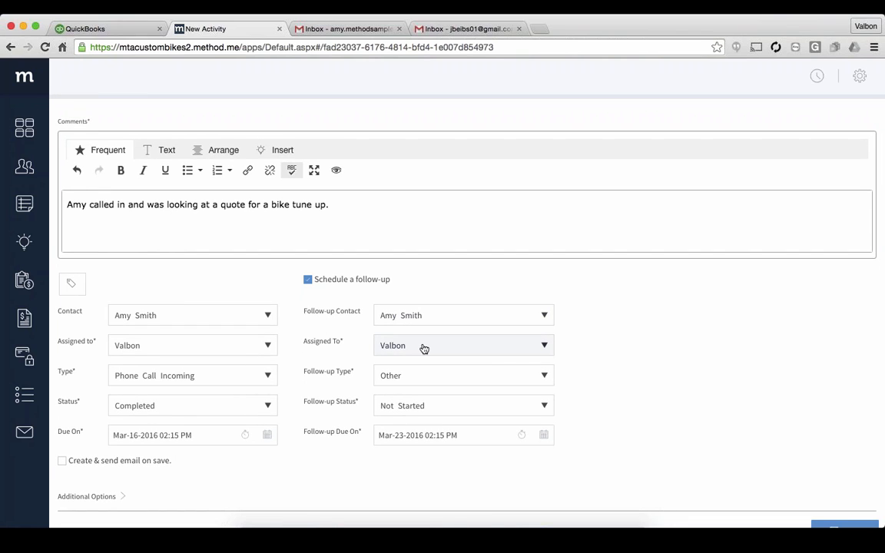
click(546, 347)
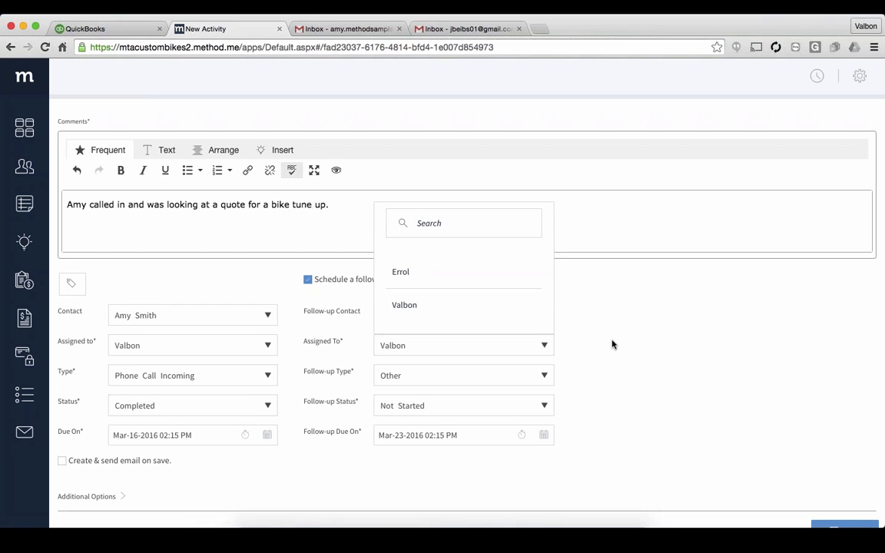
click(612, 343)
click(544, 377)
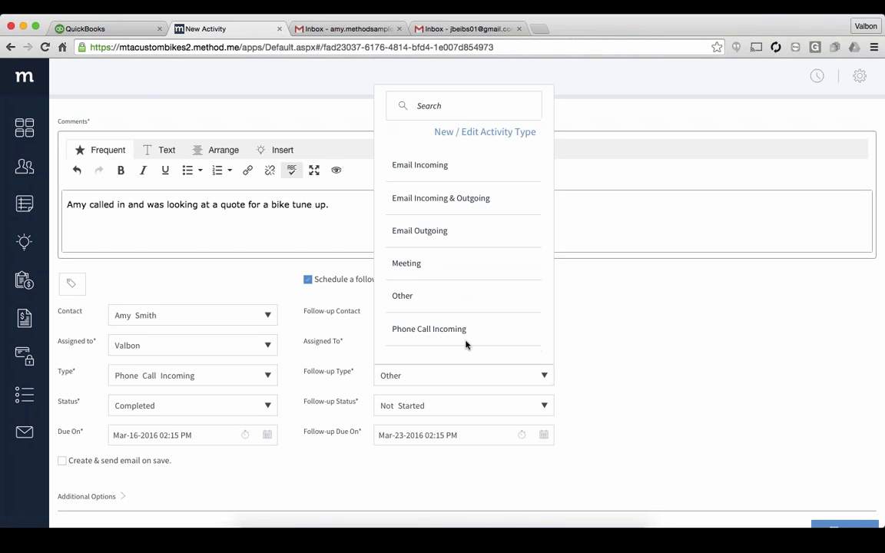
scroll(461, 330, down, 2)
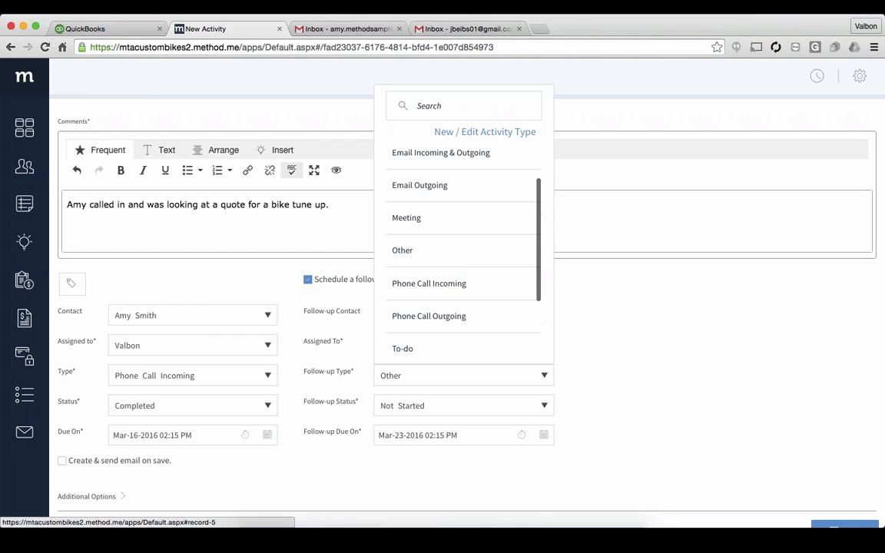
click(436, 306)
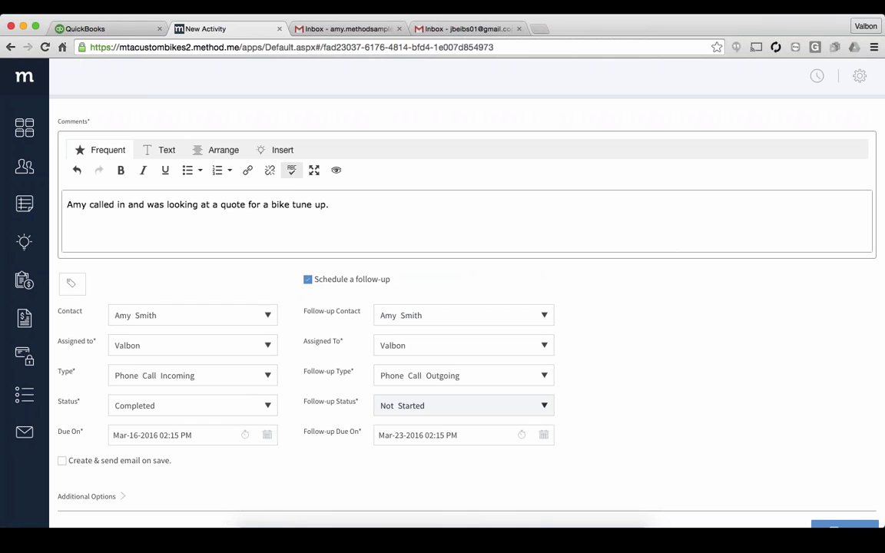
click(543, 436)
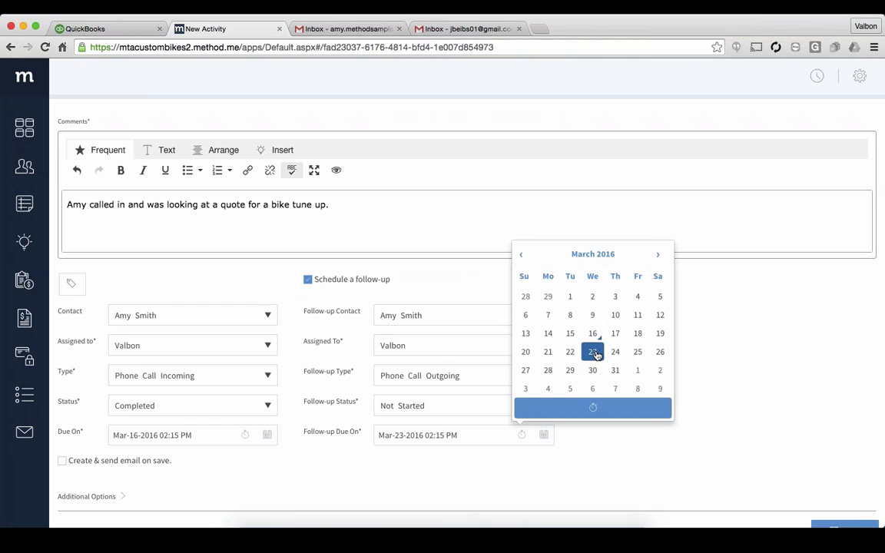
click(745, 367)
scroll(594, 377, down, 2)
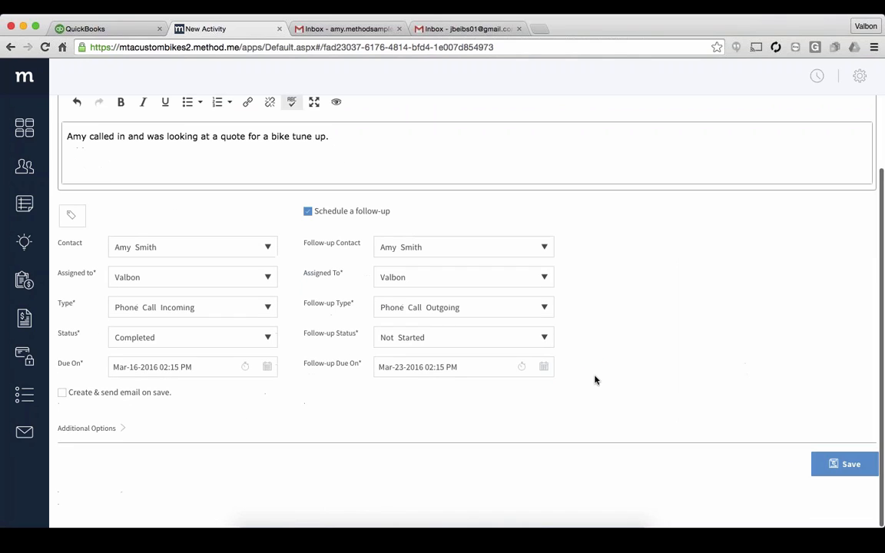
click(849, 465)
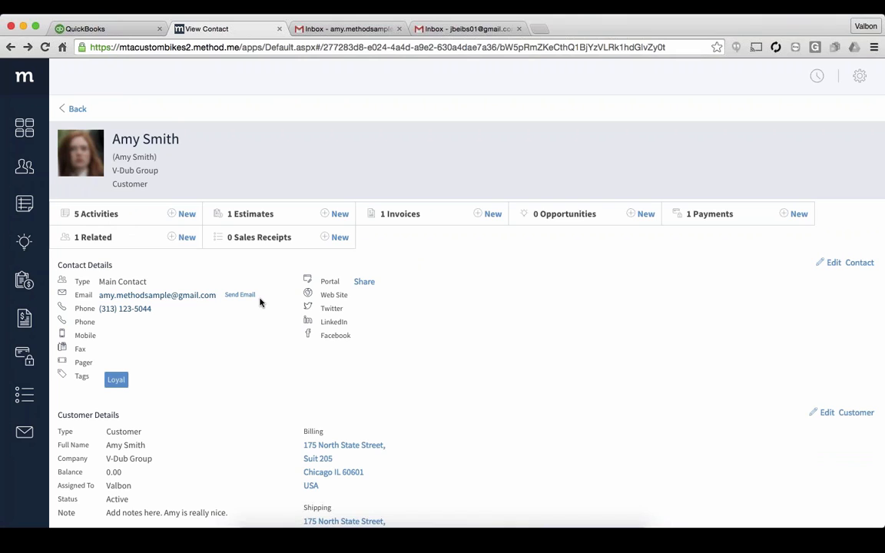
Open a blank new estimate for the customer from the contact page.
click(339, 214)
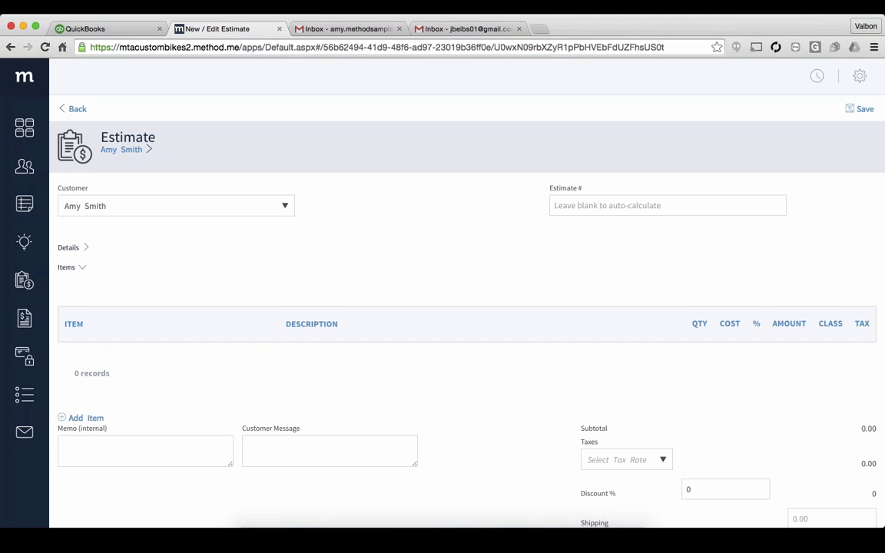
click(68, 248)
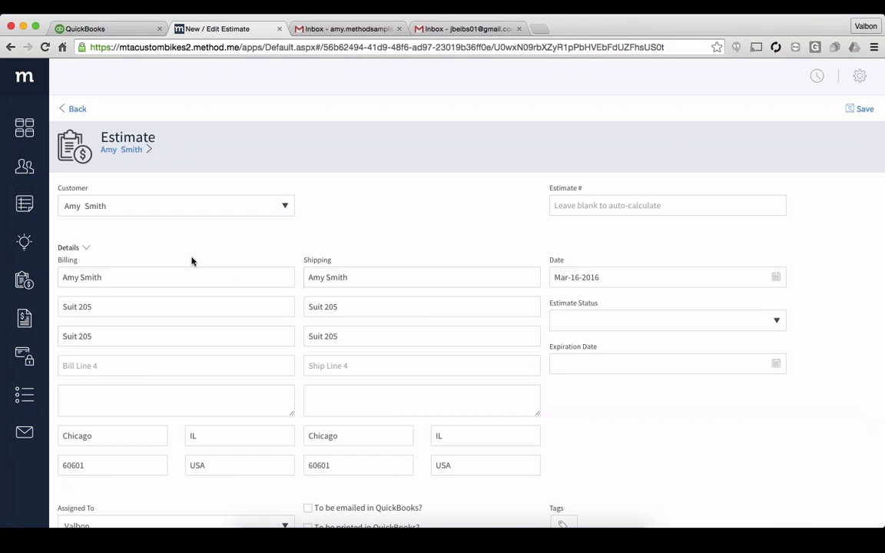
scroll(191, 262, down, 2)
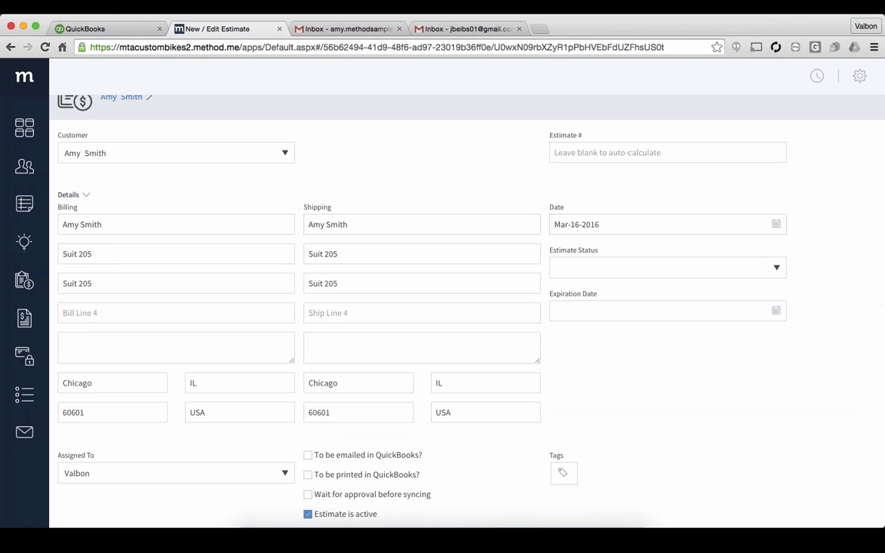
click(76, 198)
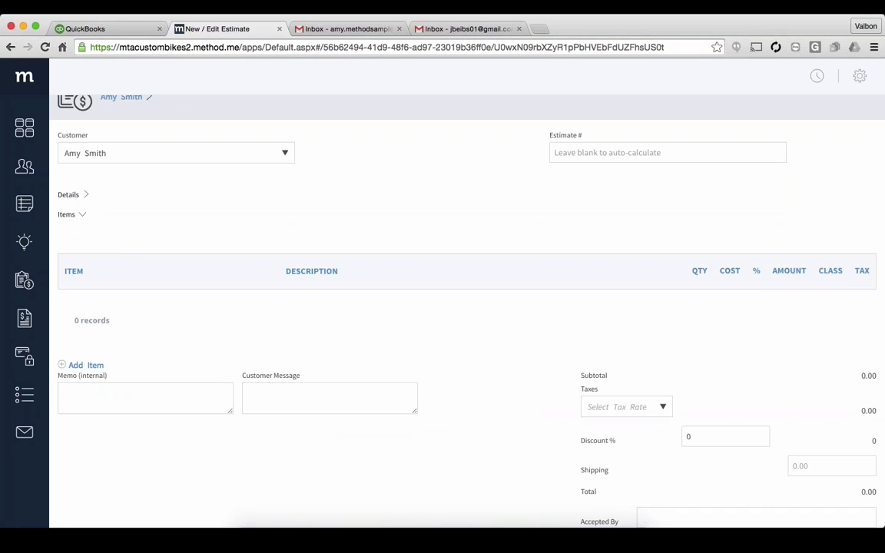
Add a Bike Tune-up line item (quantity 1, rate 50, non-taxable) to the estimate.
click(94, 367)
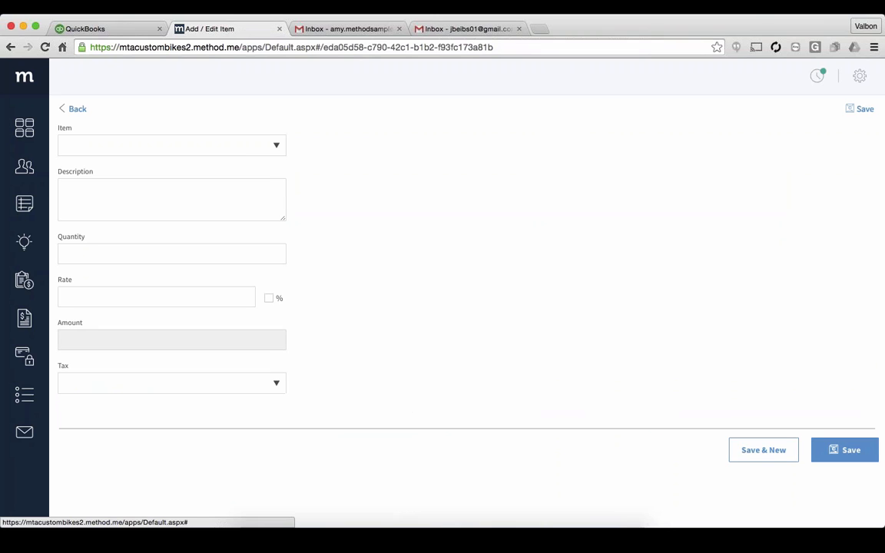
click(277, 147)
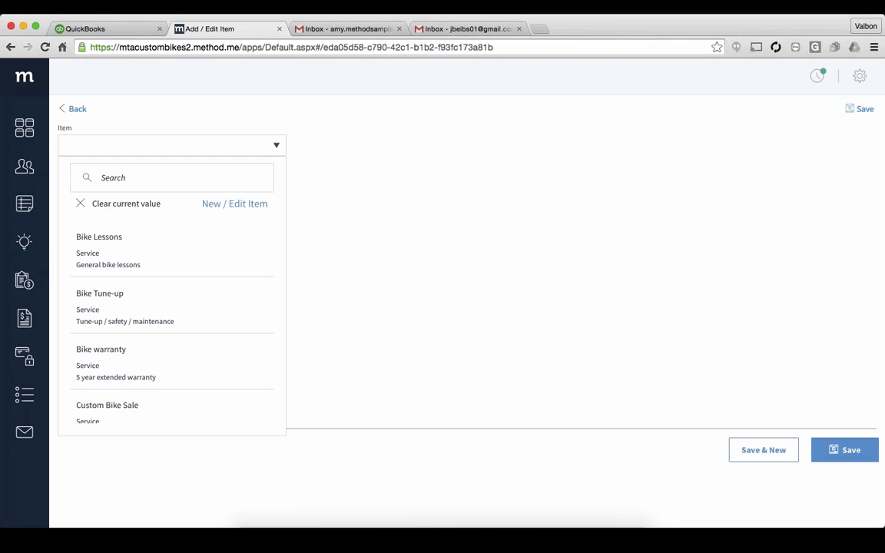
scroll(172, 323, down, 2)
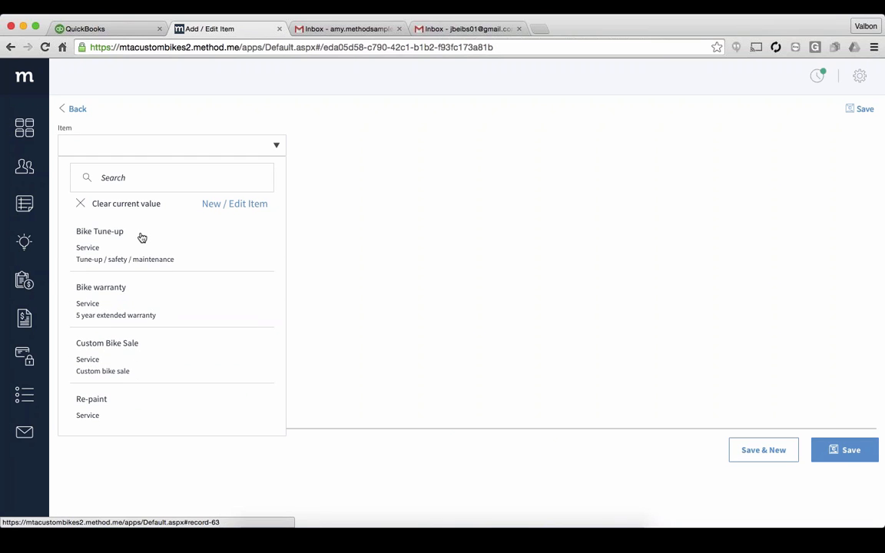
click(97, 239)
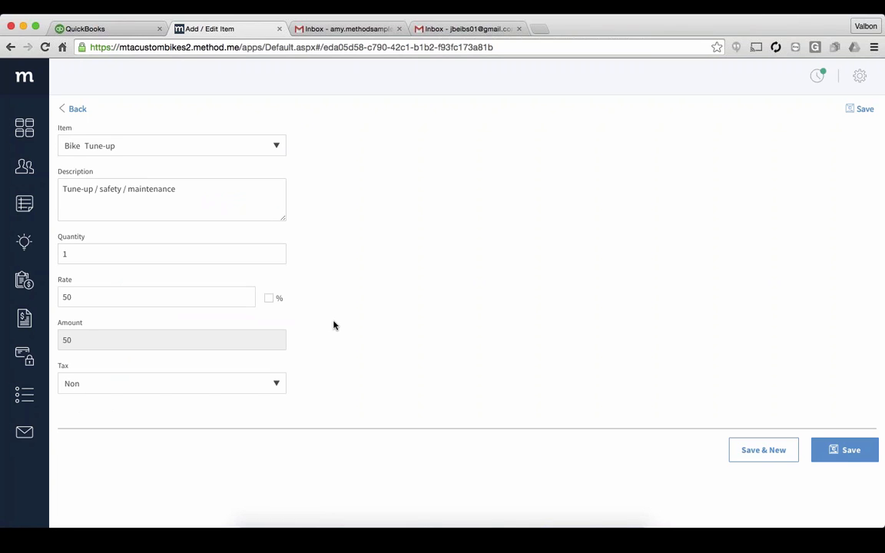
click(844, 449)
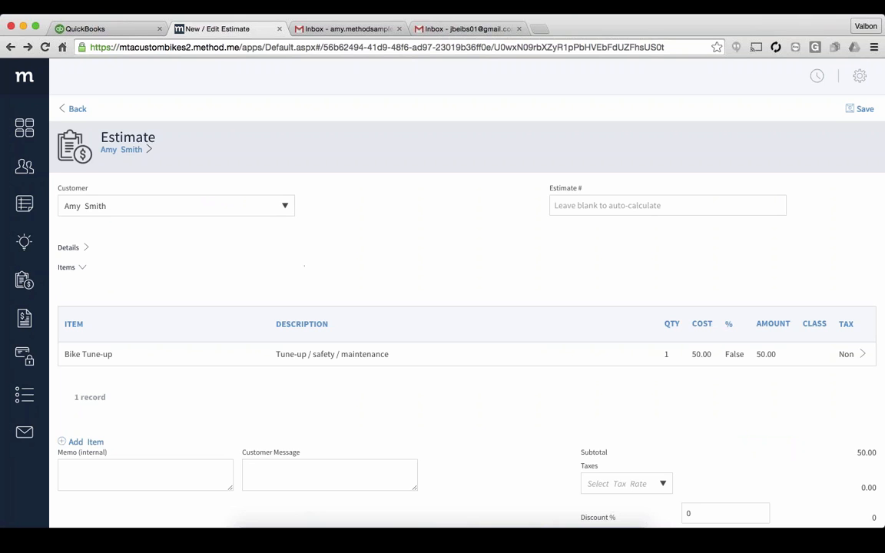
Enter the customer message 'Please contact for details.' and email the estimate.
scroll(461, 307, down, 5)
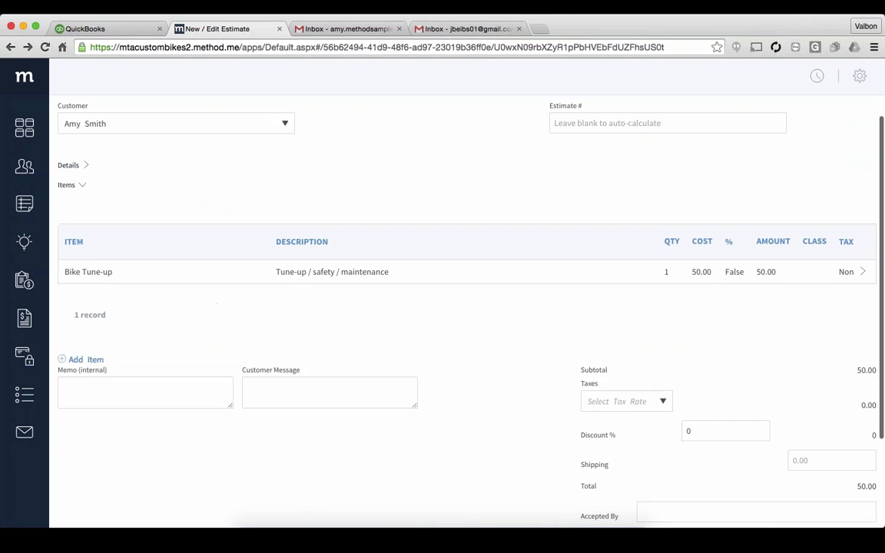
click(290, 301)
text(Please contact for details.)
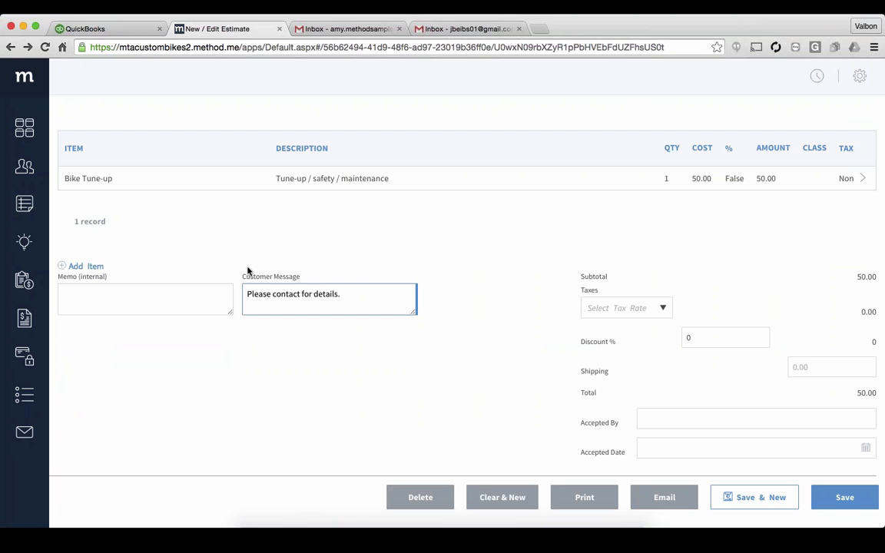
scroll(486, 359, down, 1)
scroll(485, 359, down, 1)
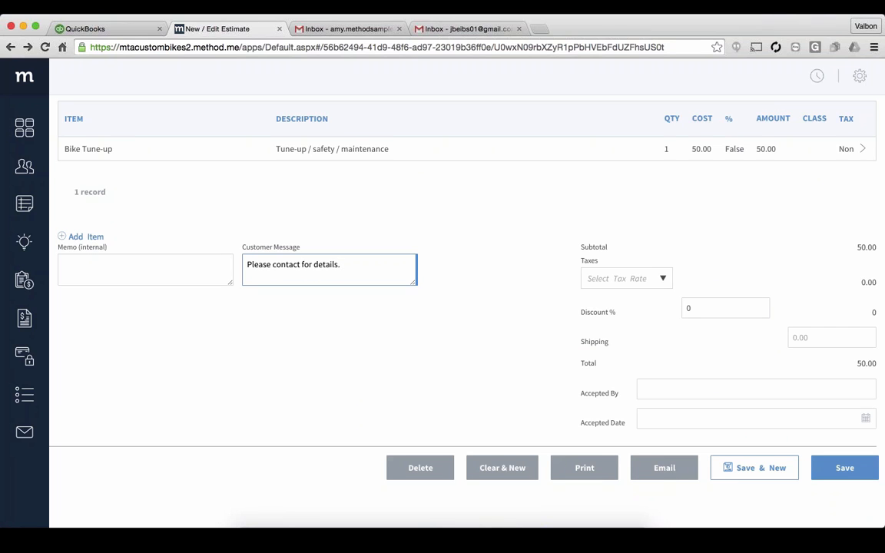
click(666, 467)
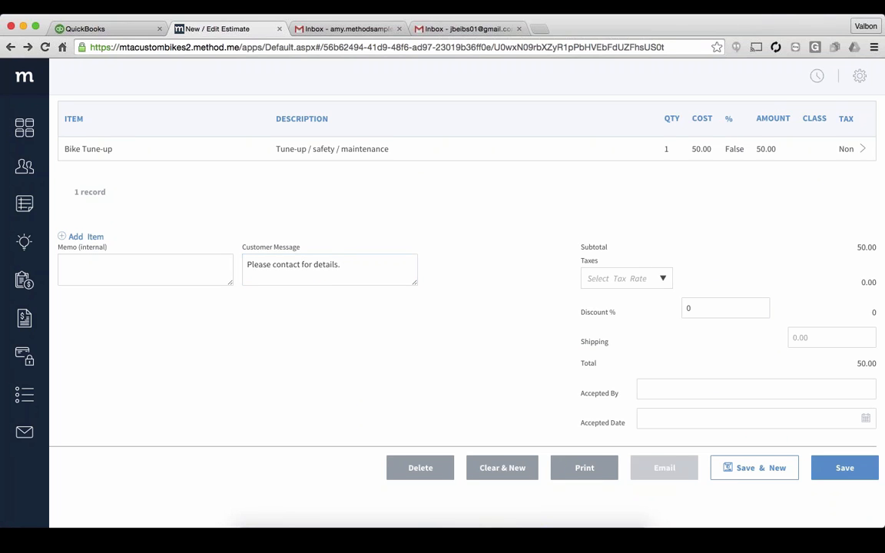
Acknowledge the confirmation that 2 emails were sent.
scroll(513, 296, up, 3)
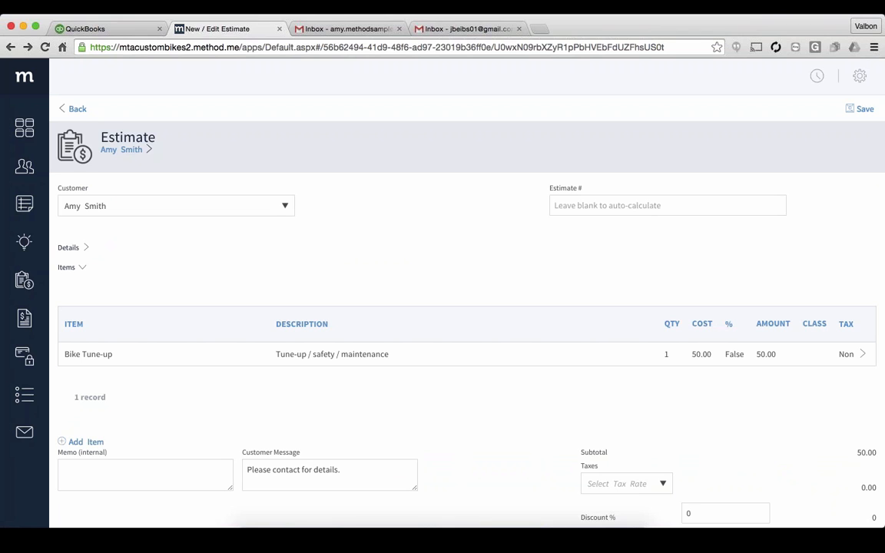
scroll(474, 283, down, 2)
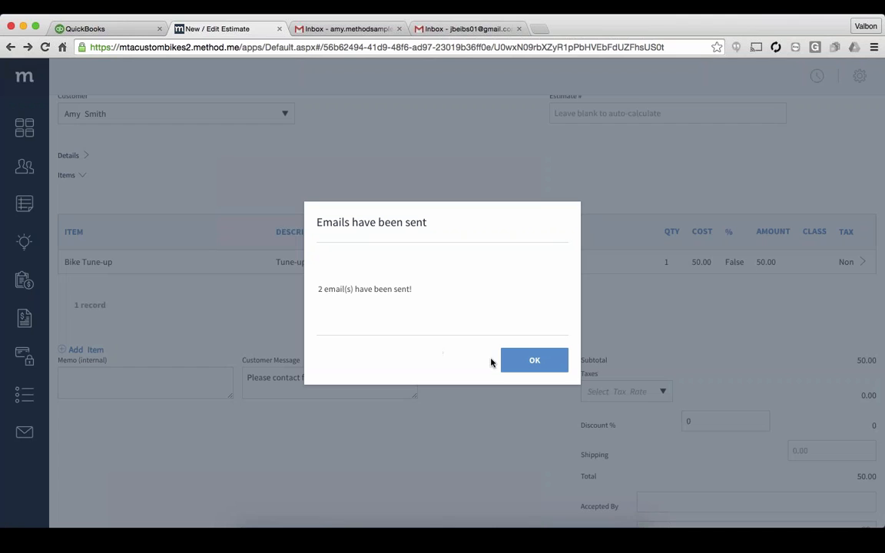
click(513, 360)
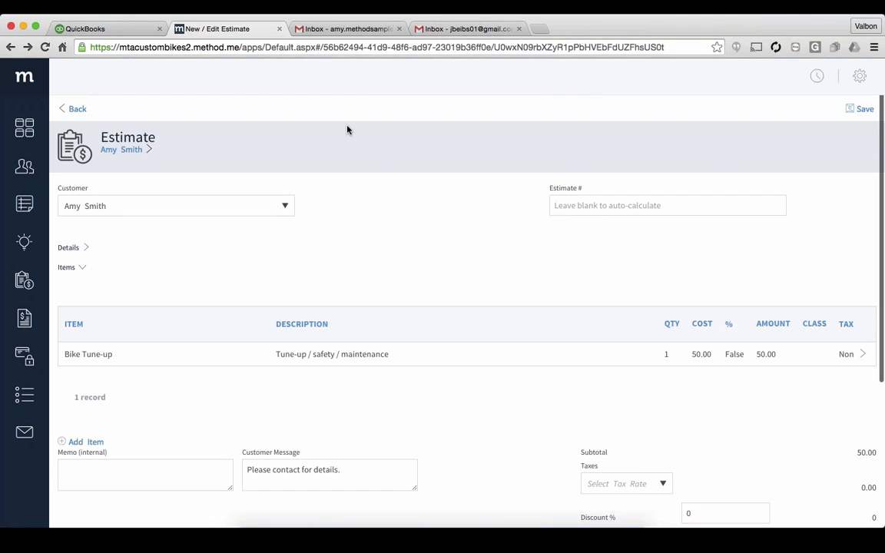
In QuickBooks, check the customer's synced Estimate 1002 ($50.00, Pending) and return to their transactions.
click(131, 30)
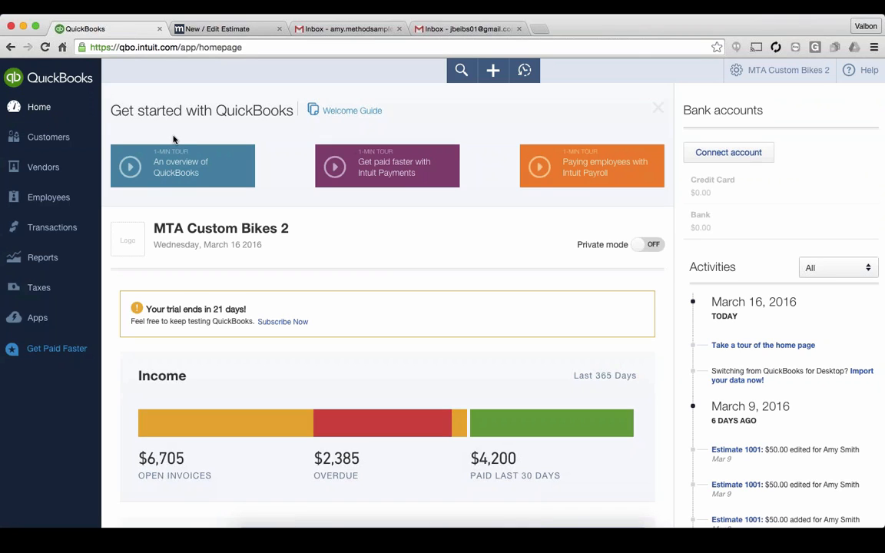
click(37, 143)
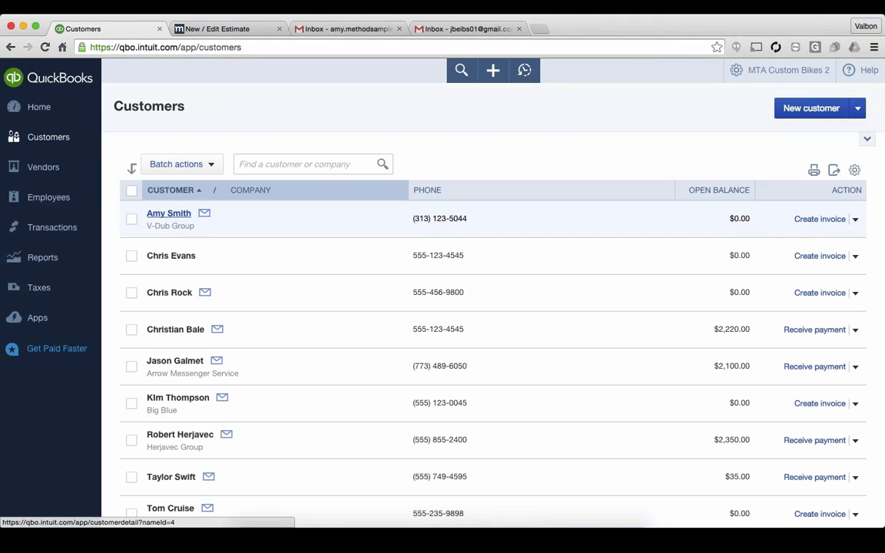
click(169, 215)
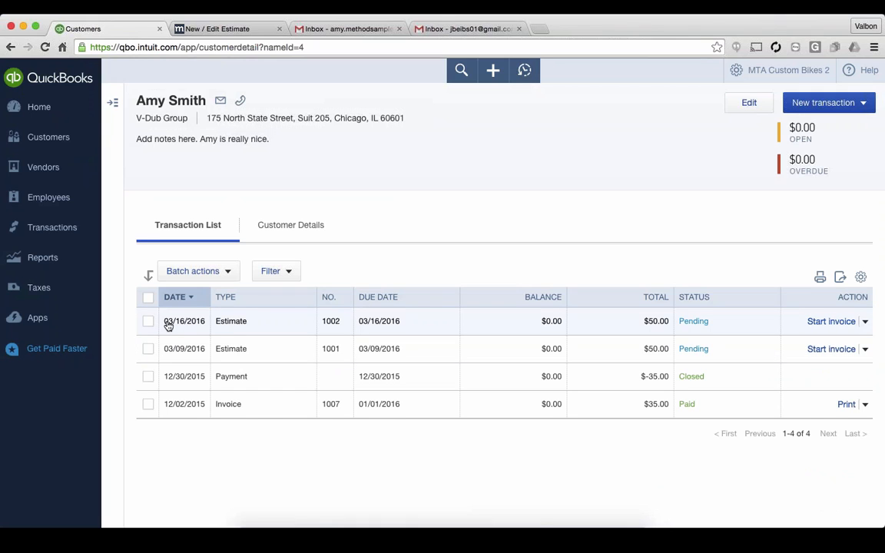
click(247, 325)
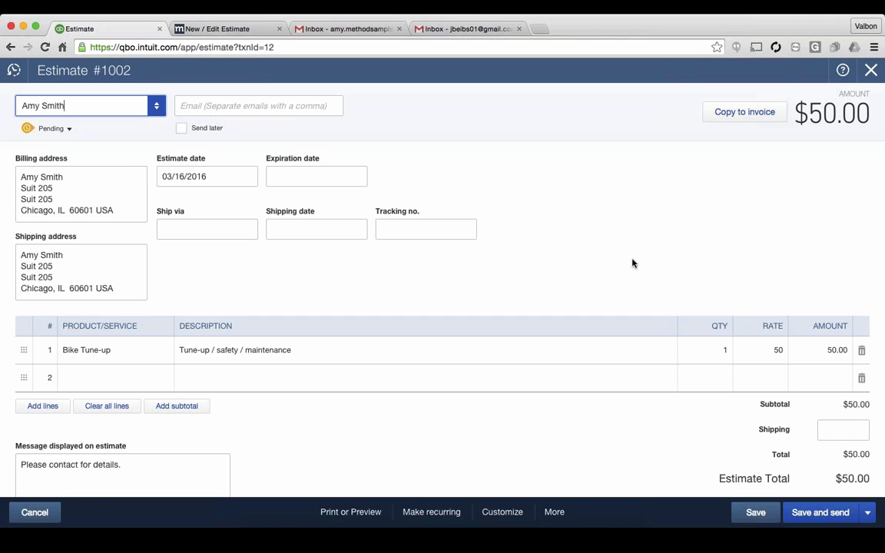
click(871, 70)
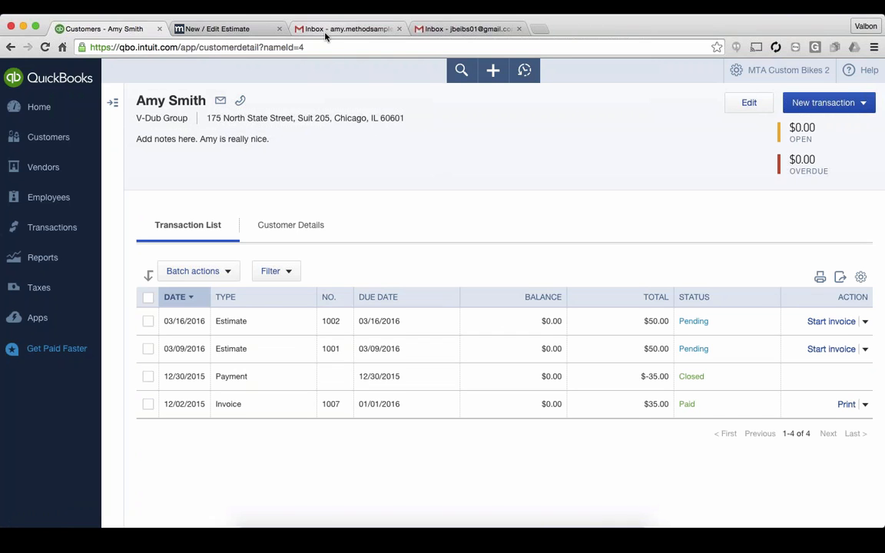
Read the MTA Custom Bikes 2 estimate-ready email in Gmail, then return to Method.
click(367, 32)
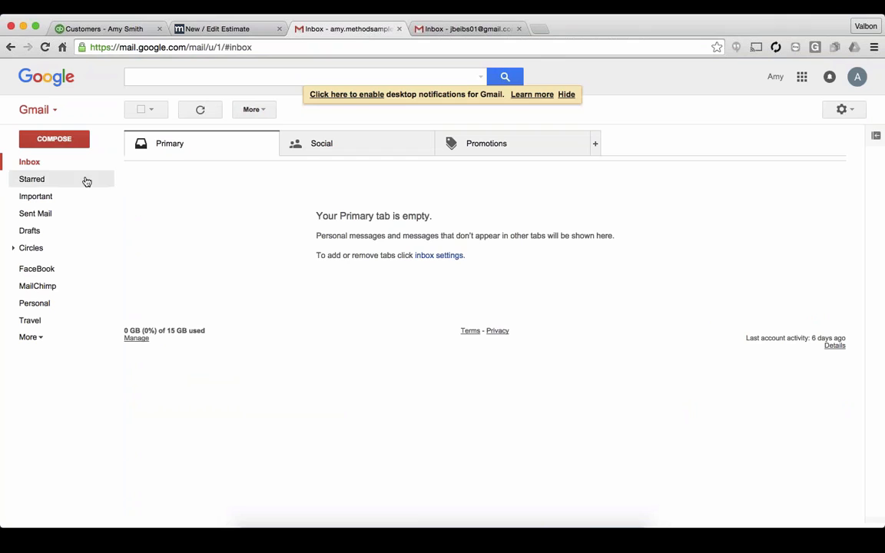
click(44, 161)
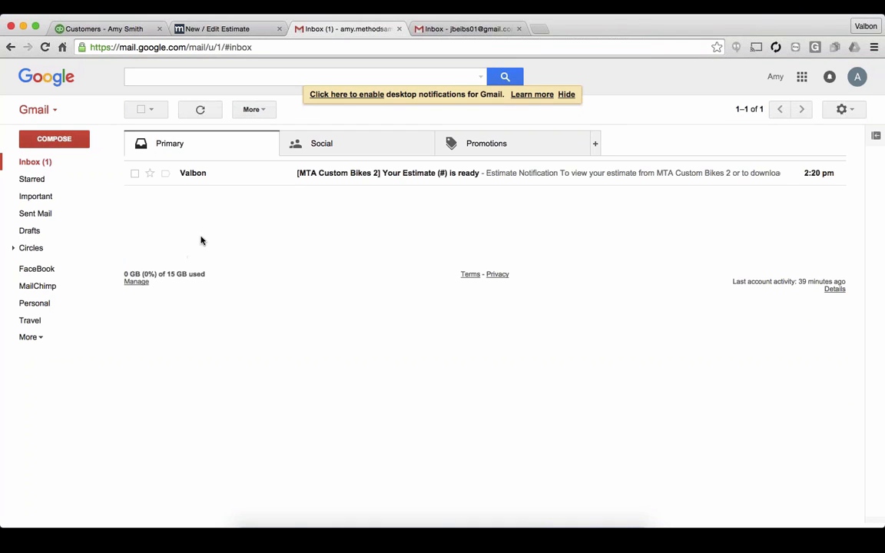
click(192, 172)
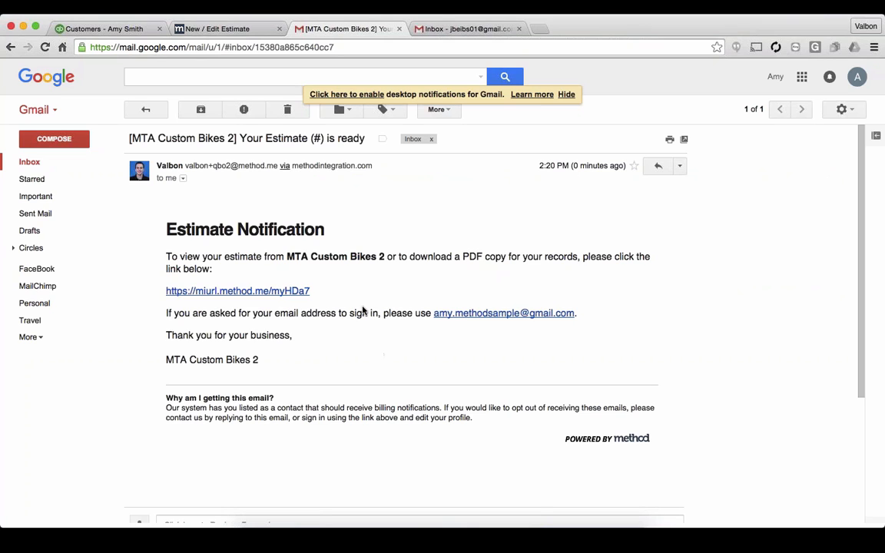
click(252, 31)
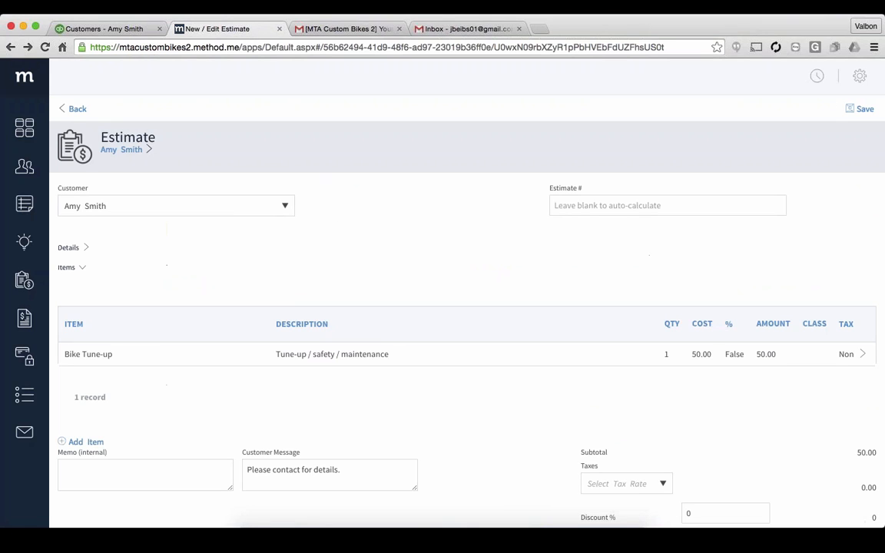
Go to the Dashboard and open the list of shared active customers and leads.
click(24, 128)
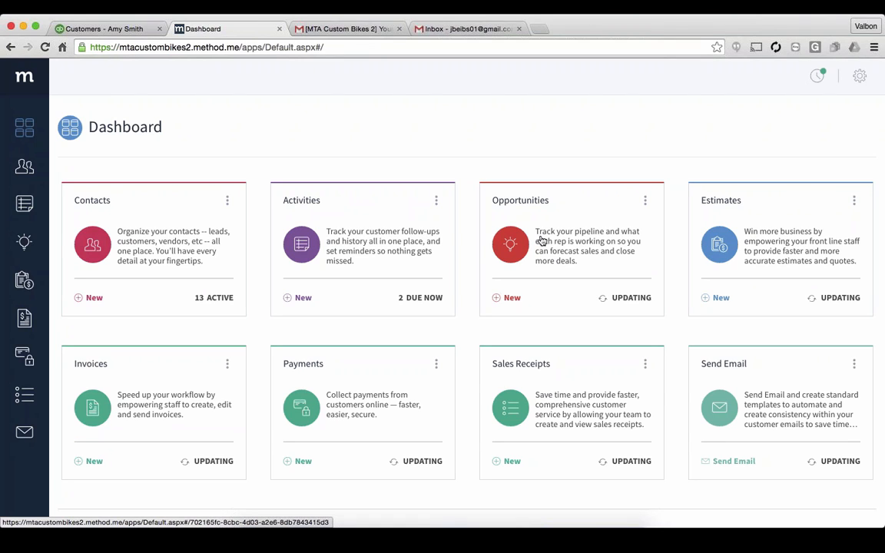
click(148, 217)
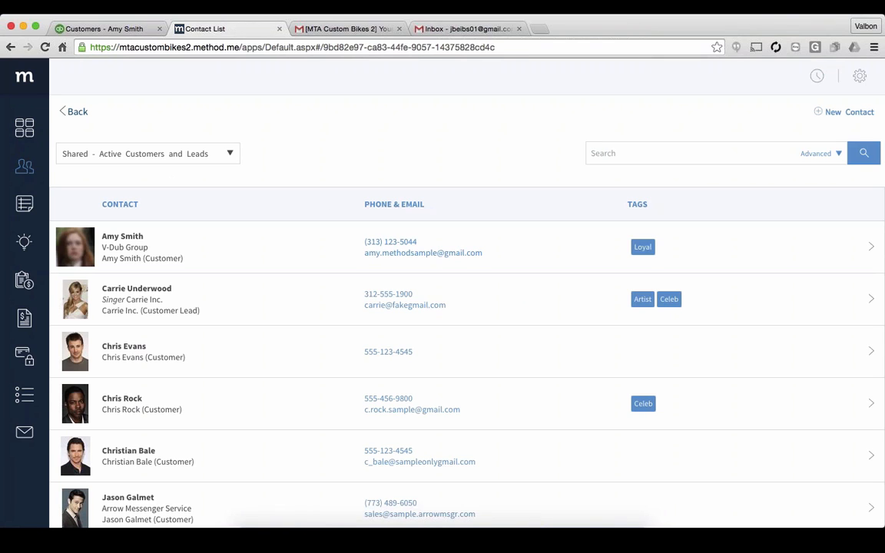
Review the customer's related contact, then return to the Dashboard, which now shows 3 active estimates.
click(126, 247)
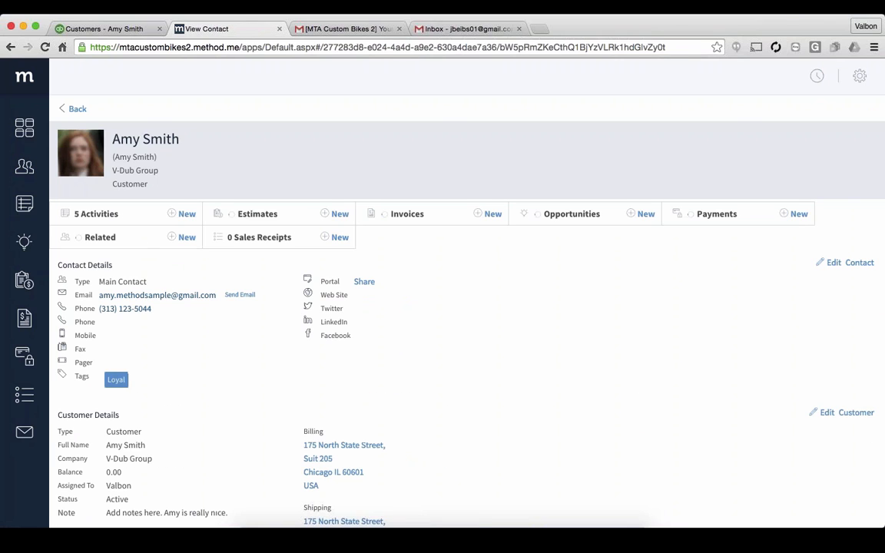
click(106, 238)
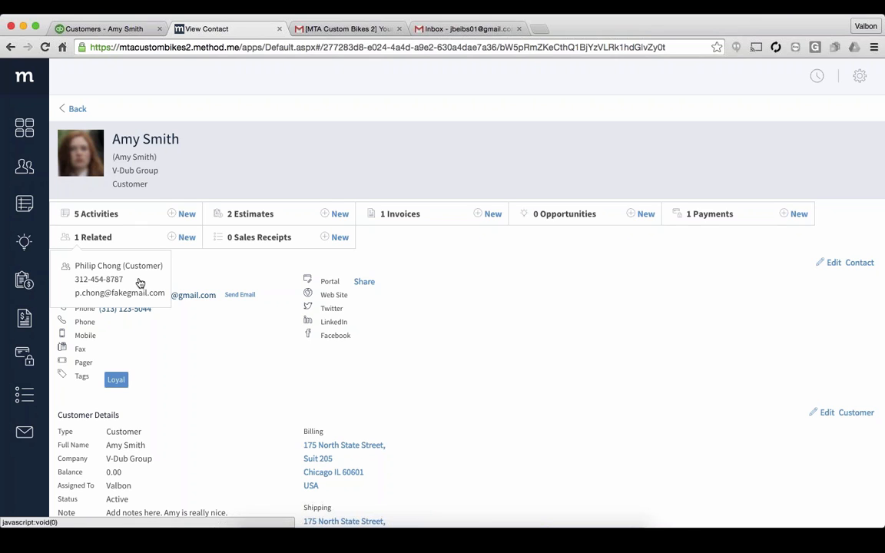
click(567, 316)
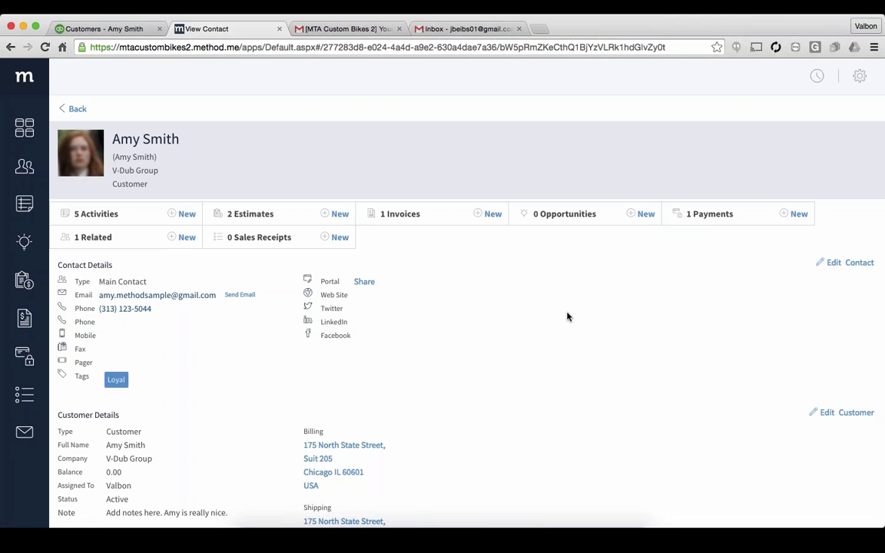
click(24, 127)
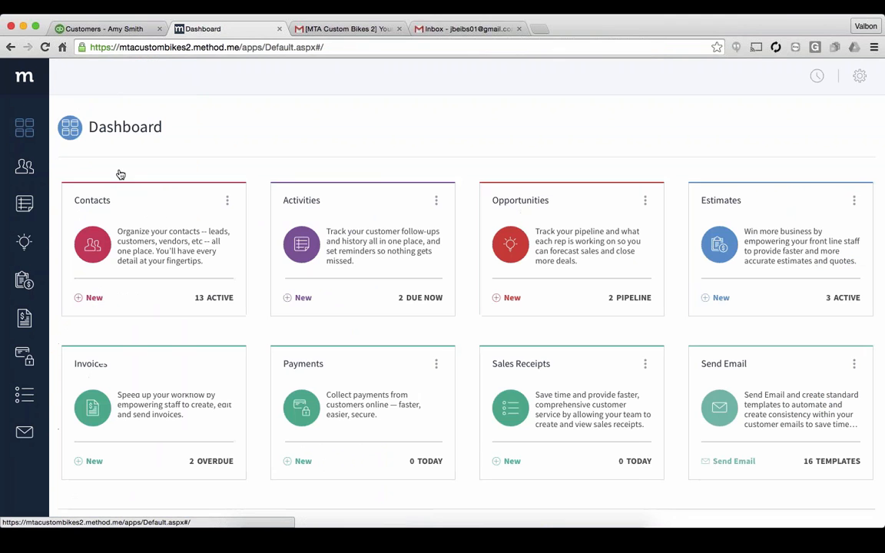
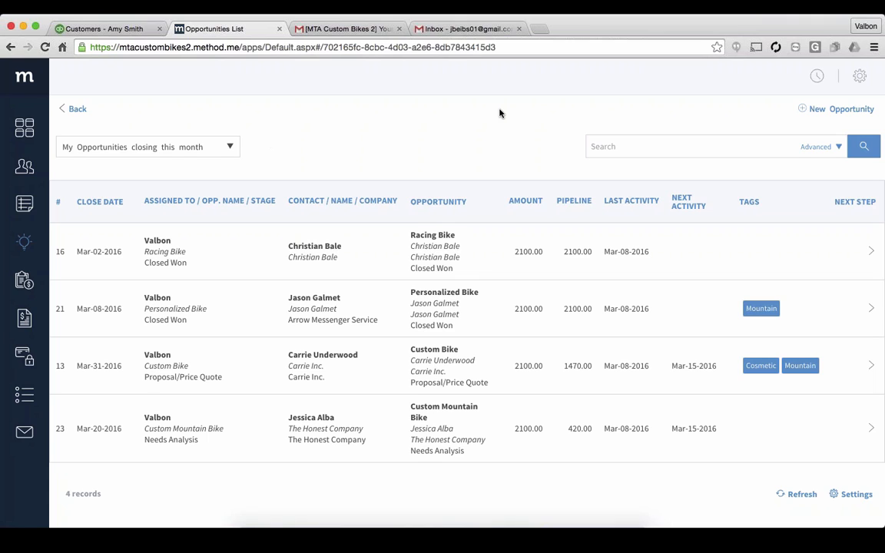
Start a new opportunity named Racing Bike.
click(833, 114)
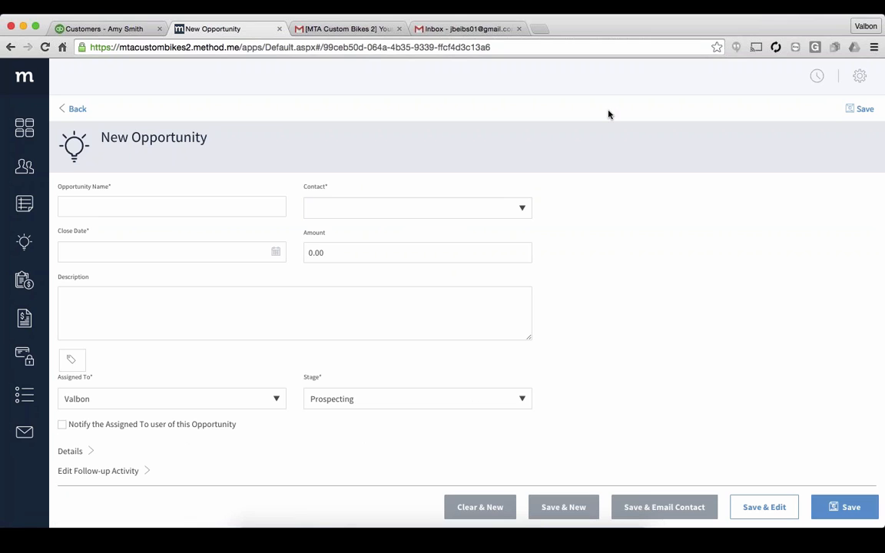
click(171, 206)
text(R)
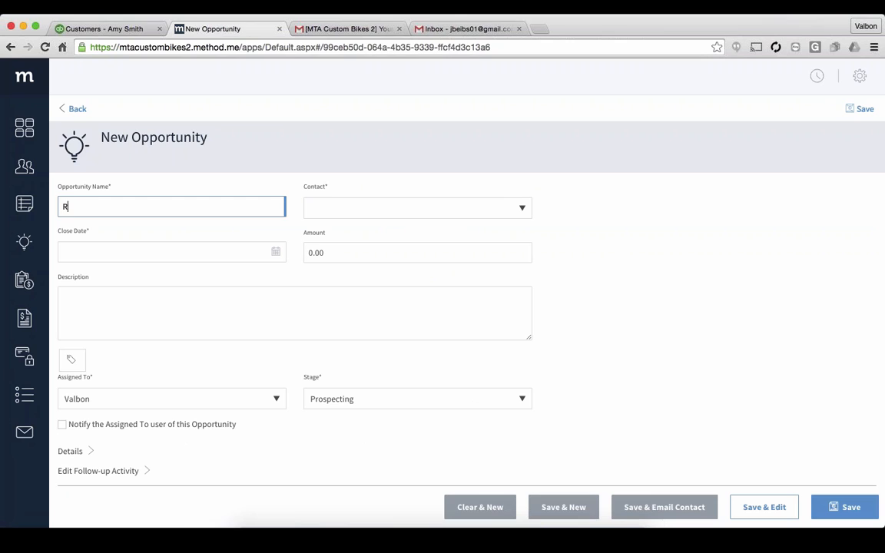
text(acing Bike)
Search contacts for 'just' and, with no match found, begin a new contact.
click(524, 211)
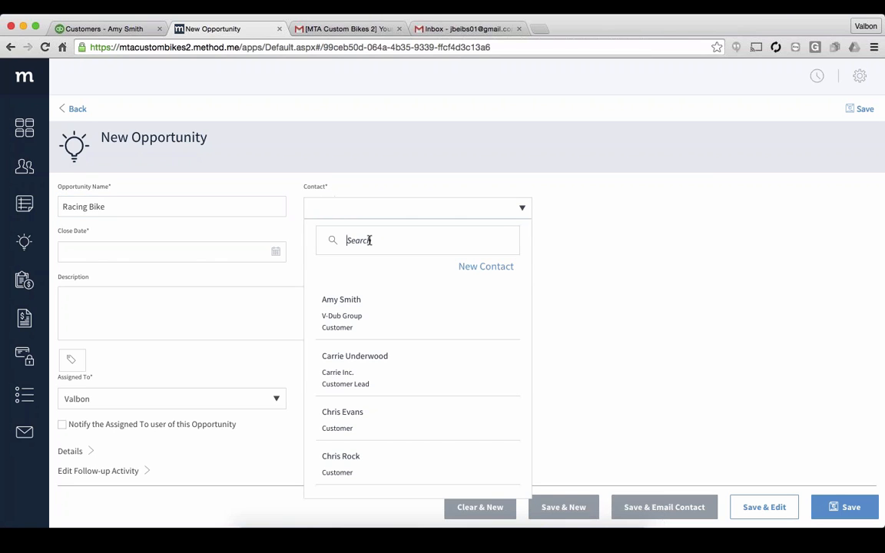
text(just)
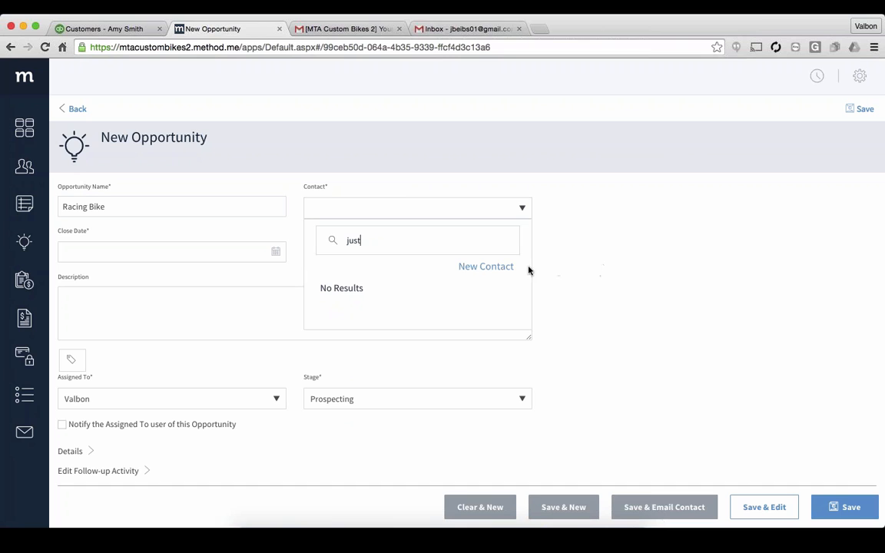
click(503, 271)
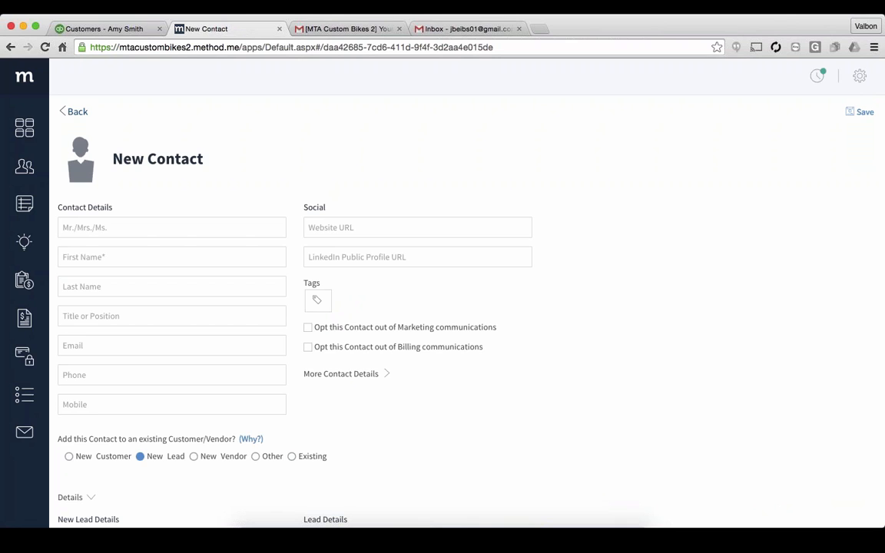
Enter the contact's first name, last name and e-mail address, replacing wrongly pasted text.
click(191, 263)
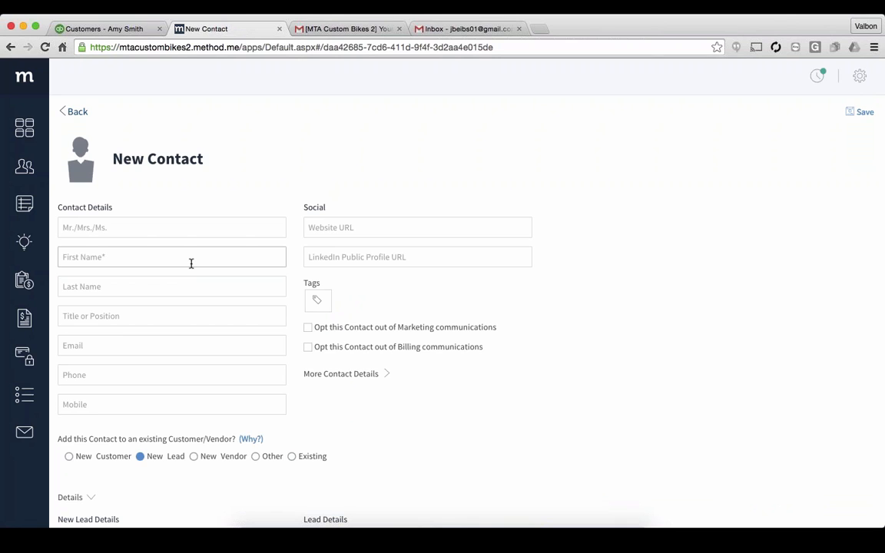
click(190, 262)
text(Justin)
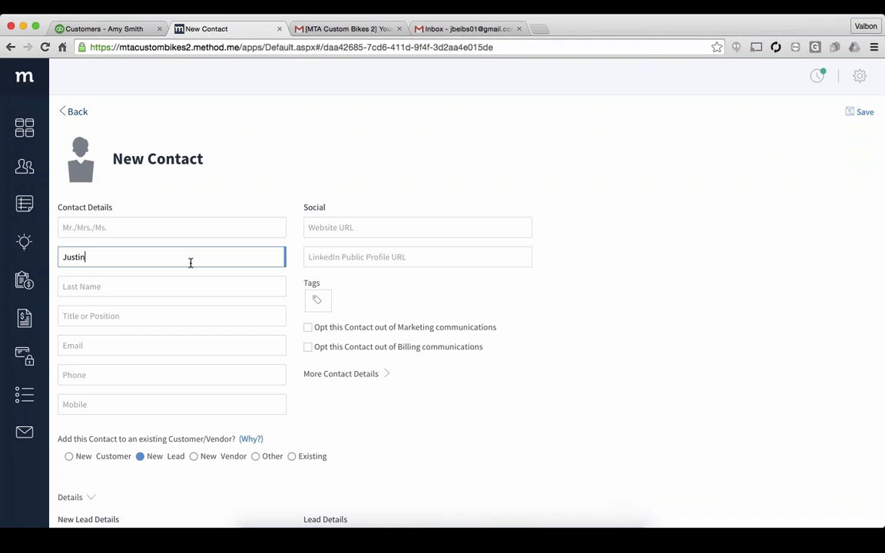
key(Tab)
text(B)
key(Tab)
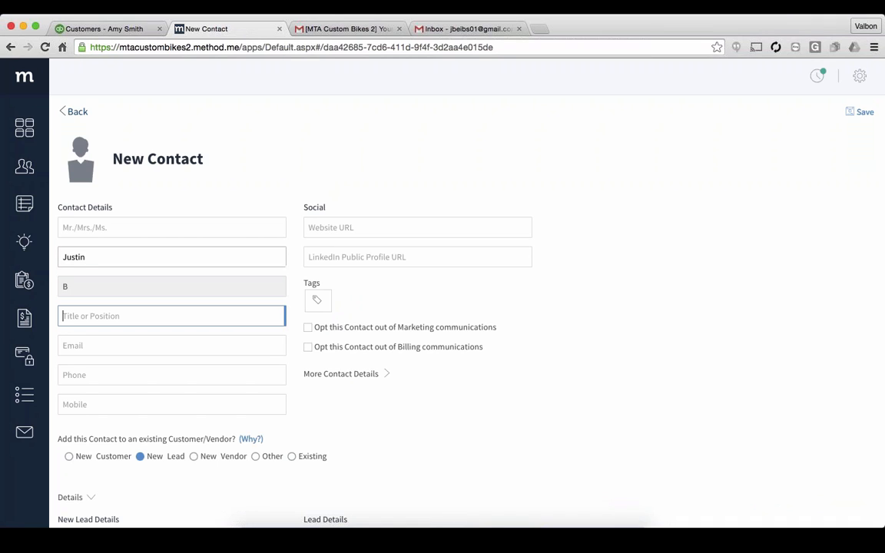
key(Tab)
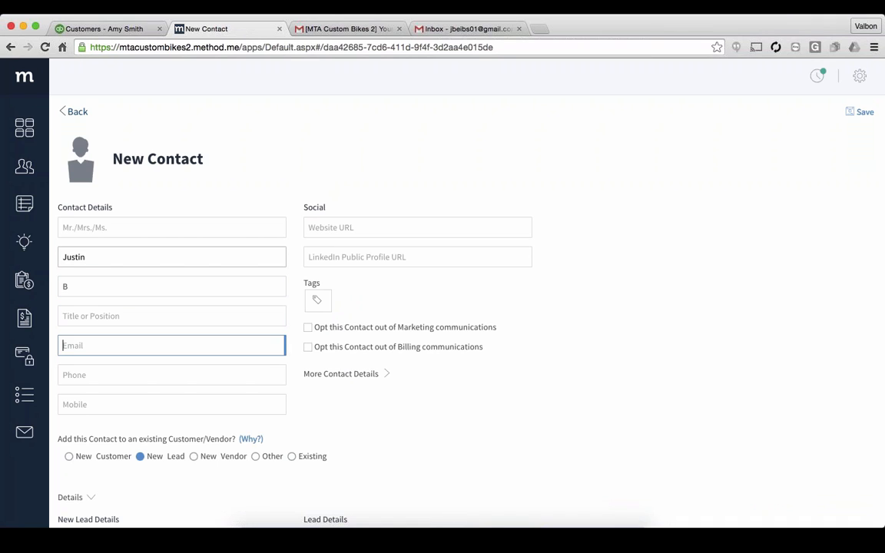
key(ctrl+v)
key(ctrl+a)
key(BackSpace)
Enter the contact's phone number, fixing a stray digit, and tag the contact as Celeb.
key(Tab)
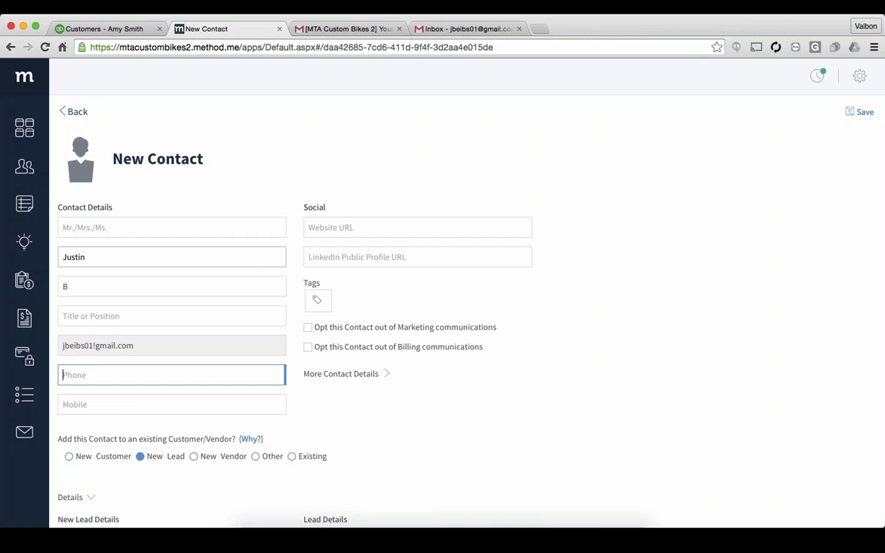
text(555-123)
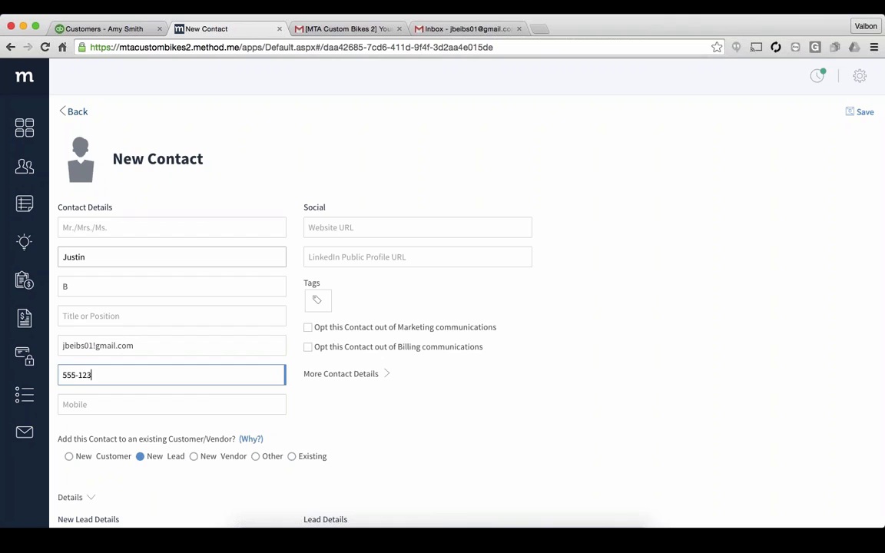
text(-04545)
key(Left)
key(Left)
key(Left)
key(Left)
key(BackSpace)
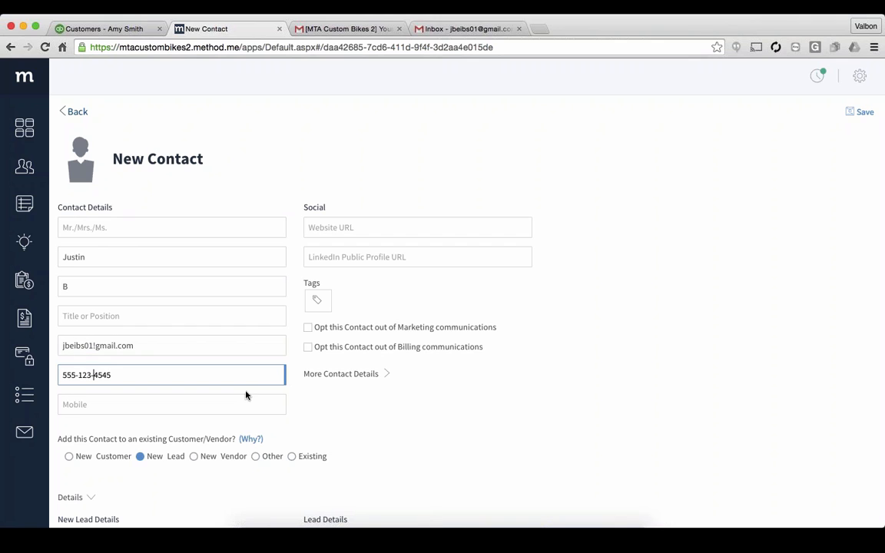
scroll(376, 401, down, 1)
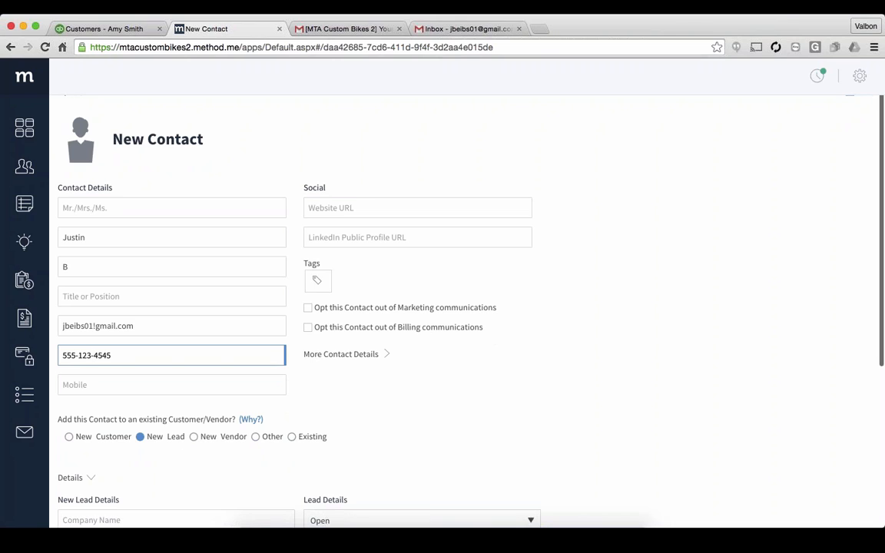
click(317, 280)
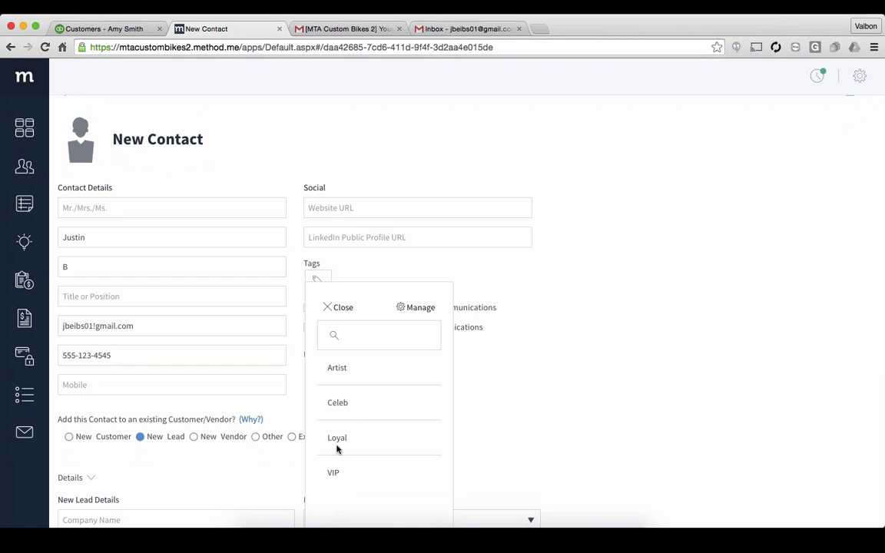
click(334, 403)
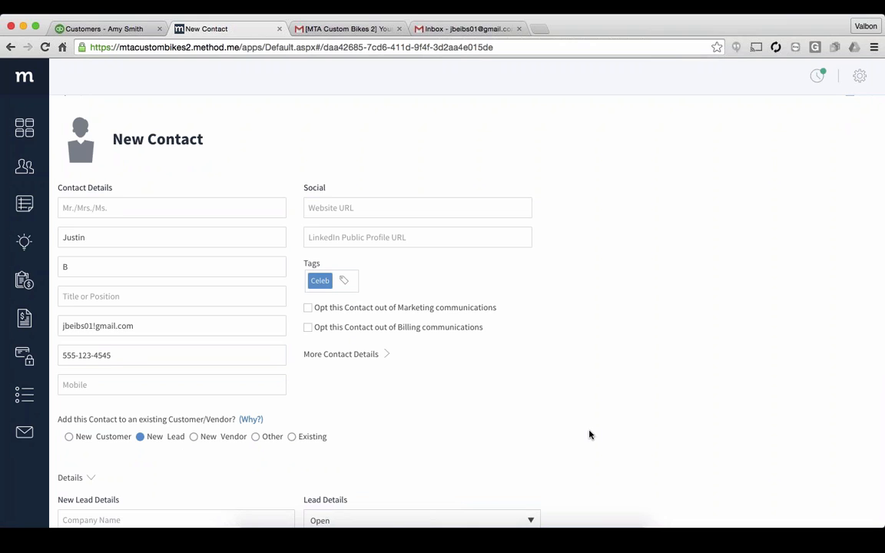
scroll(589, 434, down, 5)
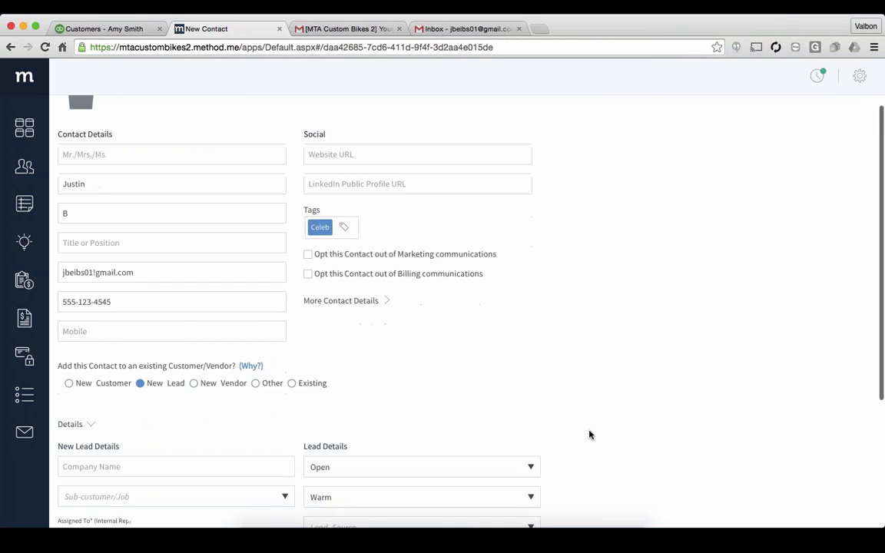
scroll(589, 434, down, 2)
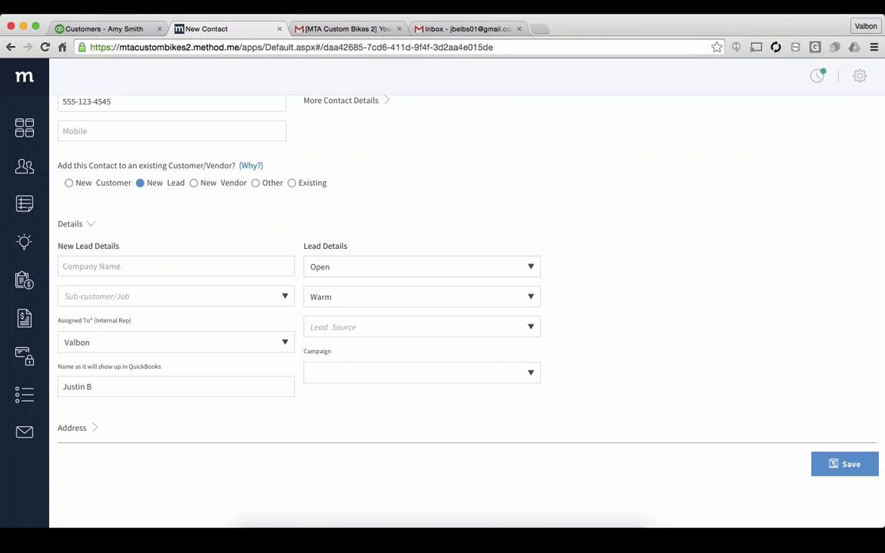
Save the new contact, describe the opportunity as 'Custom racing bike.' and keep stage Prospecting.
click(844, 464)
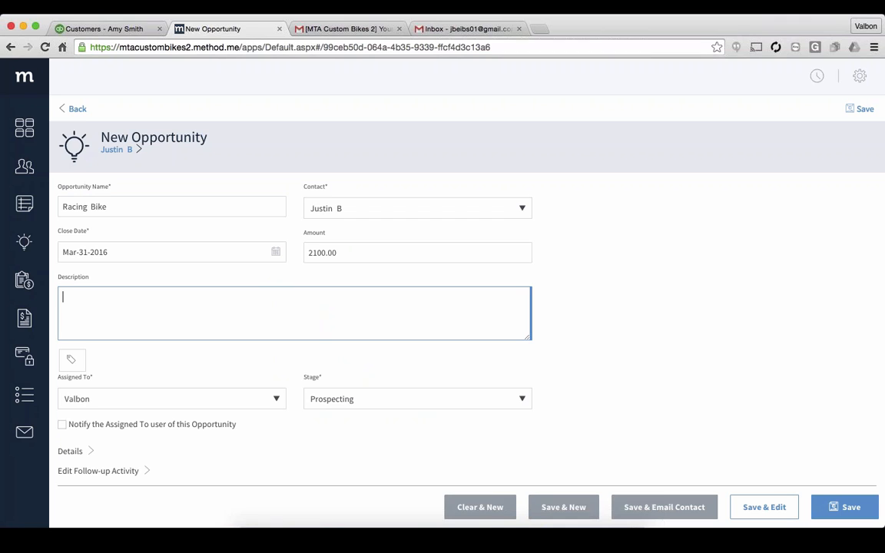
text(Custom racing bike.)
scroll(355, 269, down, 2)
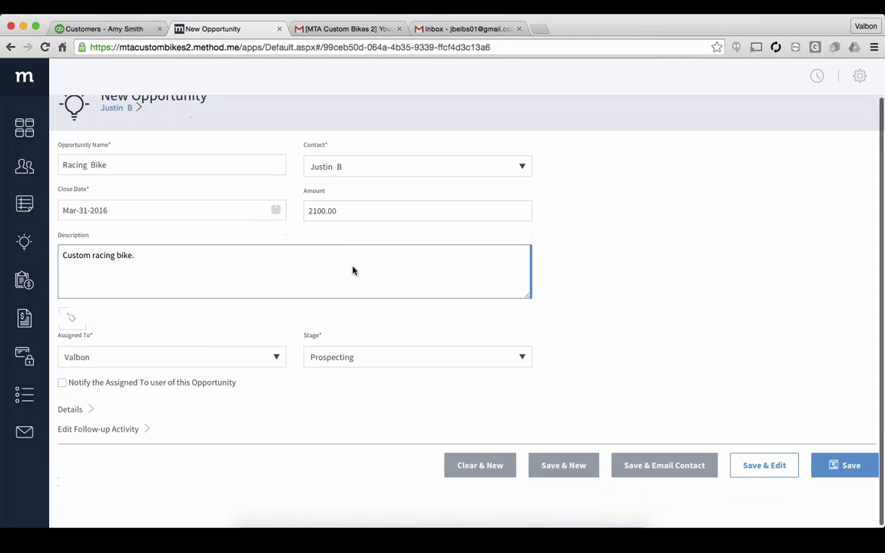
click(528, 357)
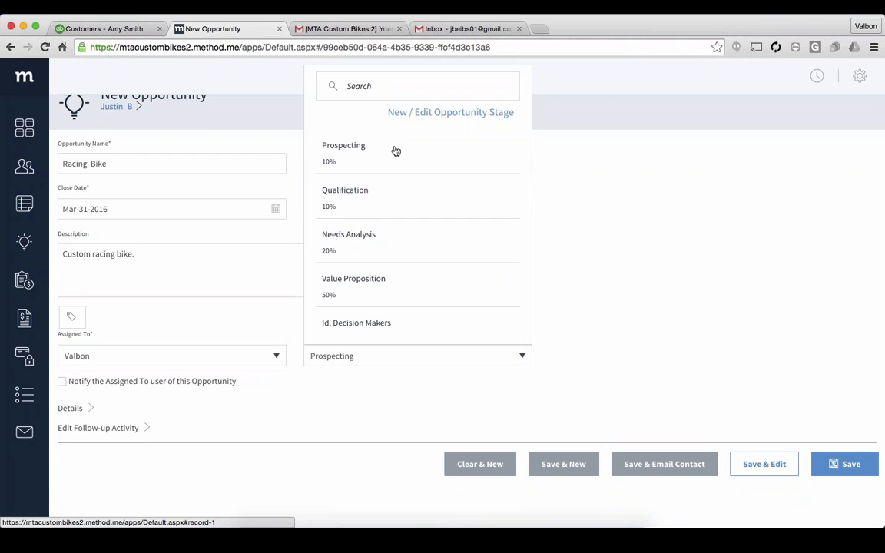
scroll(388, 201, down, 3)
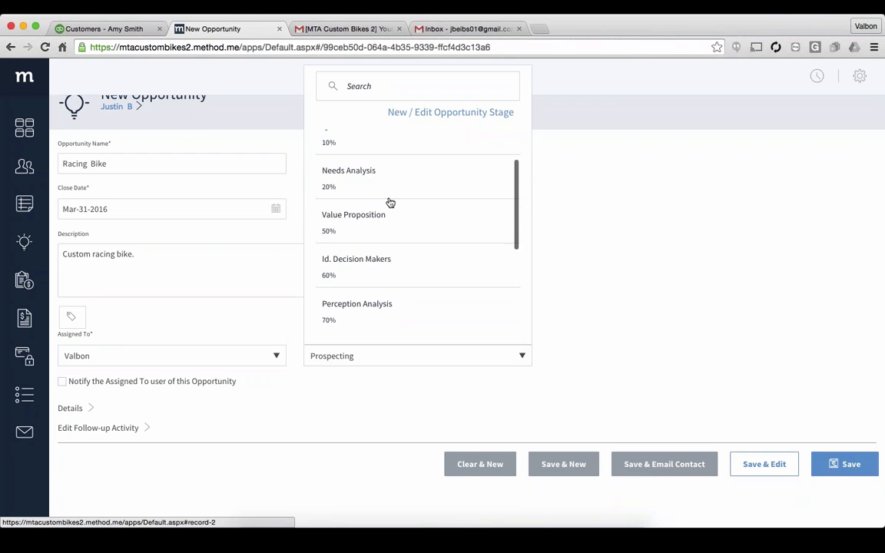
scroll(390, 202, down, 1)
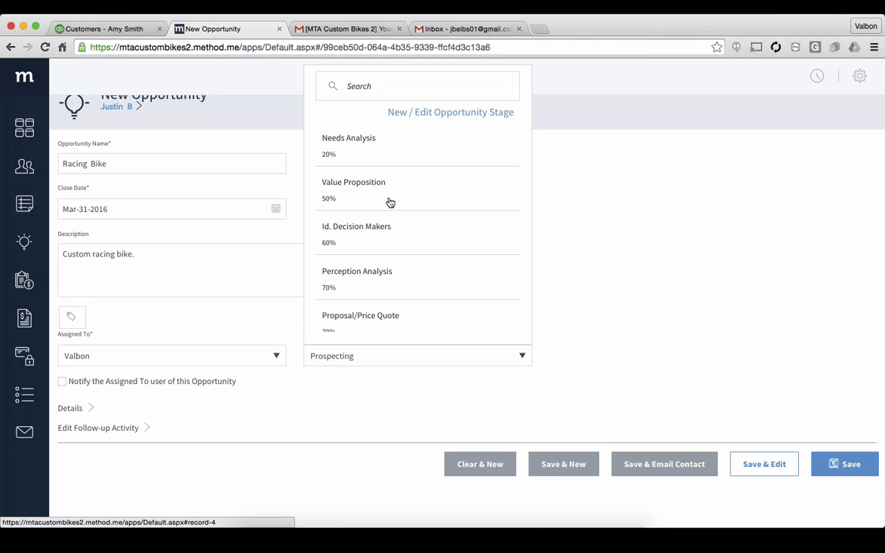
scroll(389, 201, up, 3)
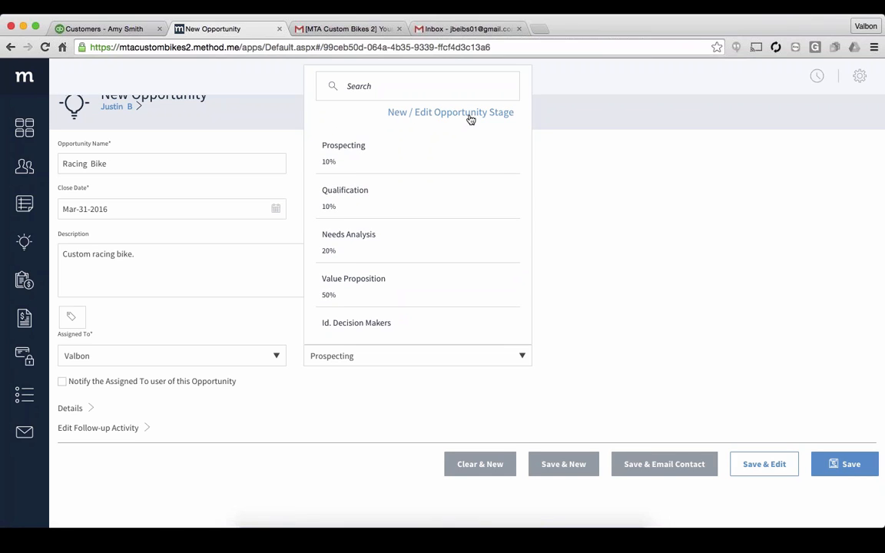
click(580, 245)
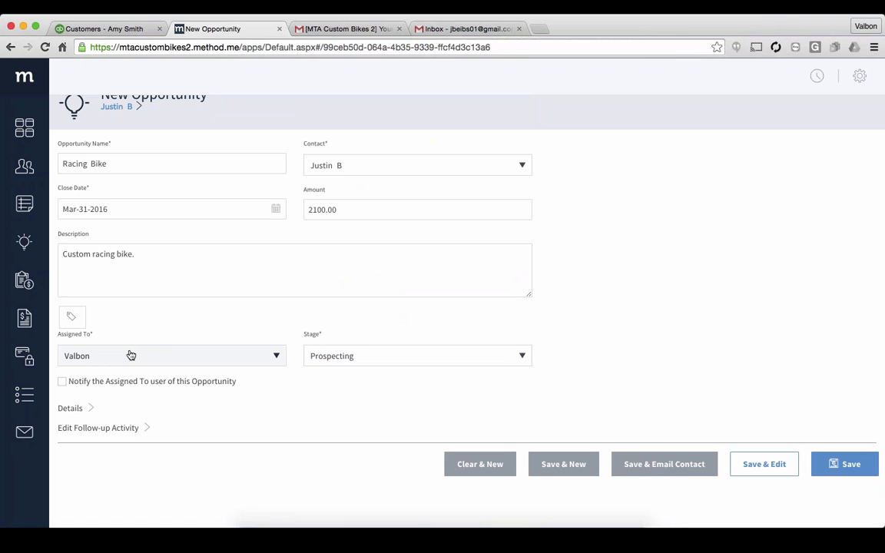
Tag the Racing Bike opportunity as Racing and save it.
click(71, 316)
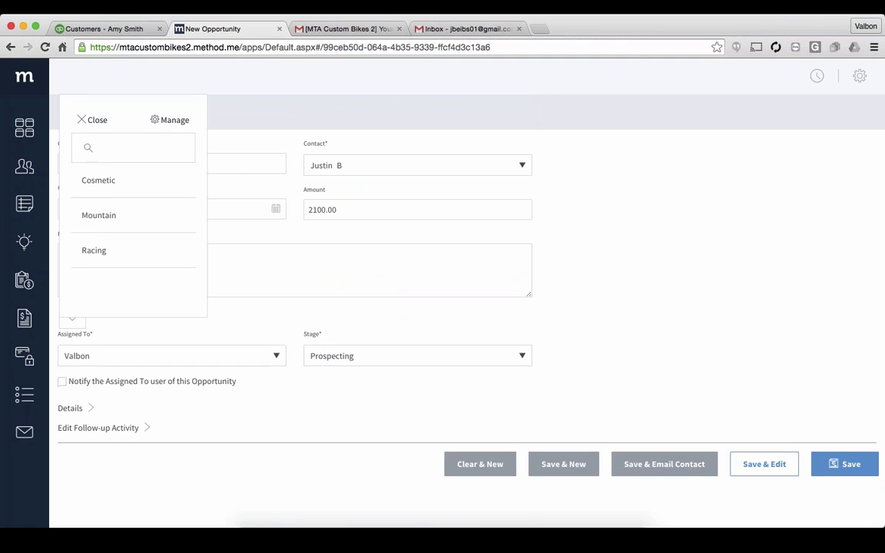
click(92, 250)
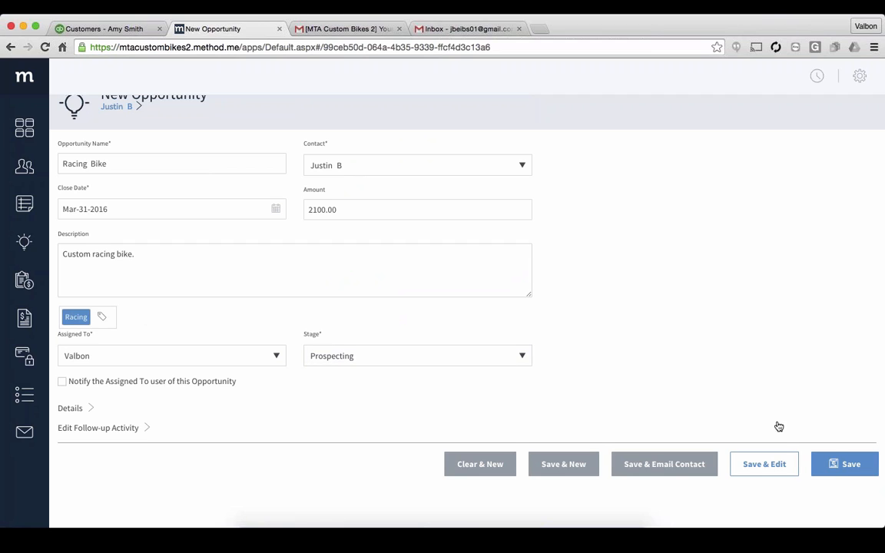
click(849, 471)
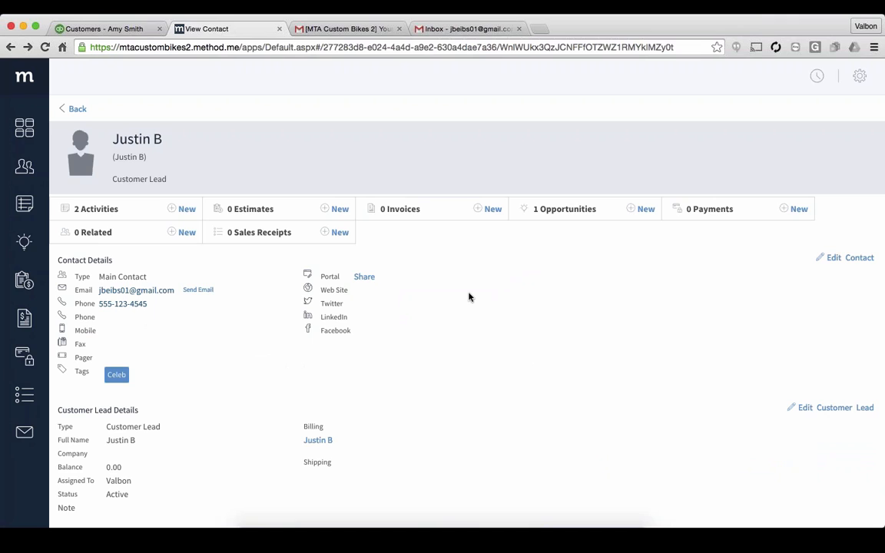
click(94, 214)
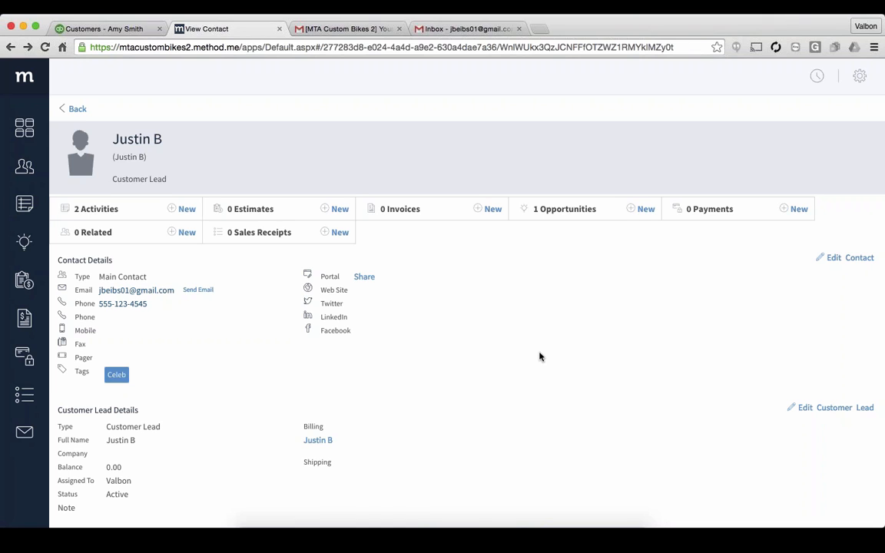
scroll(539, 356, down, 1)
Return to the Dashboard and start a new email from the Send Email card.
click(28, 127)
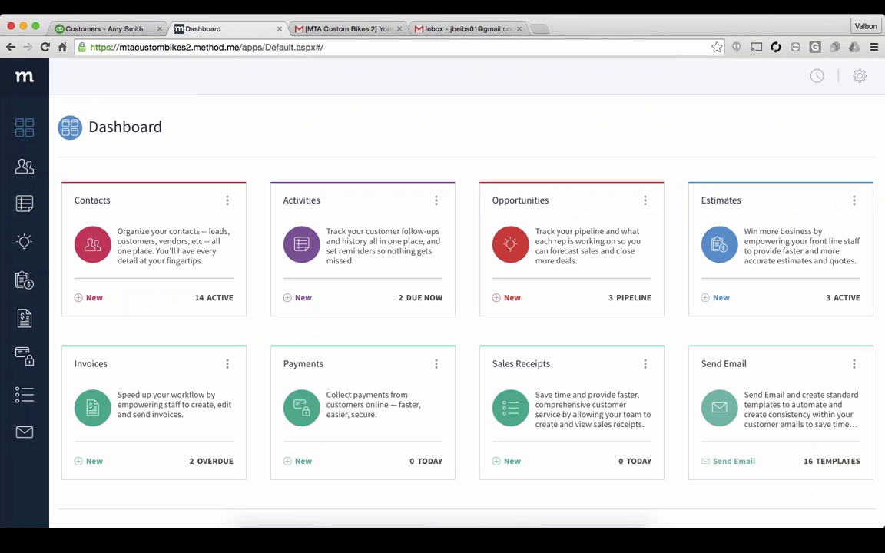
scroll(424, 279, down, 1)
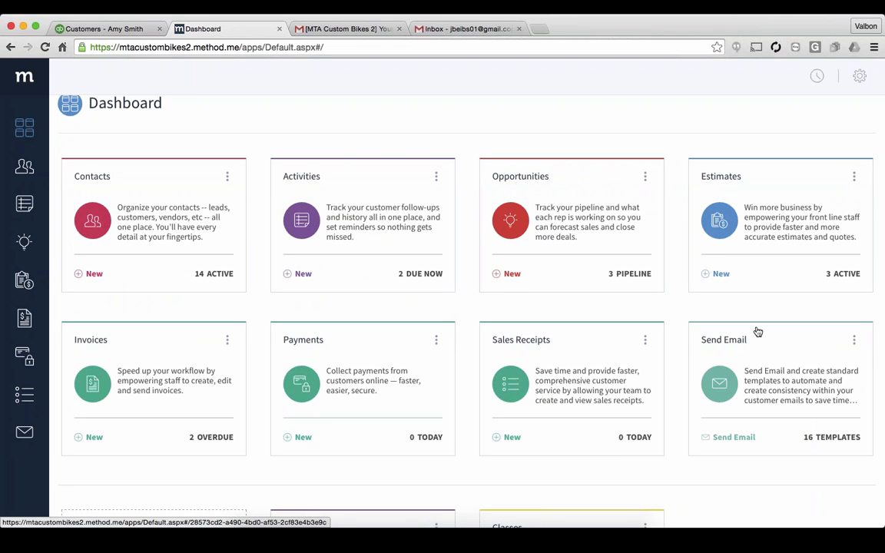
click(744, 438)
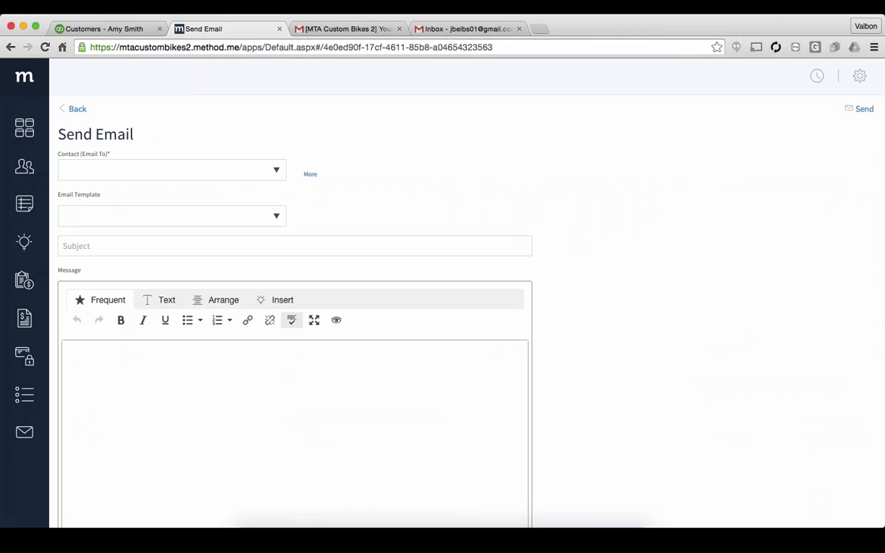
Address the email to the customer lead using the (Blank) template.
click(277, 170)
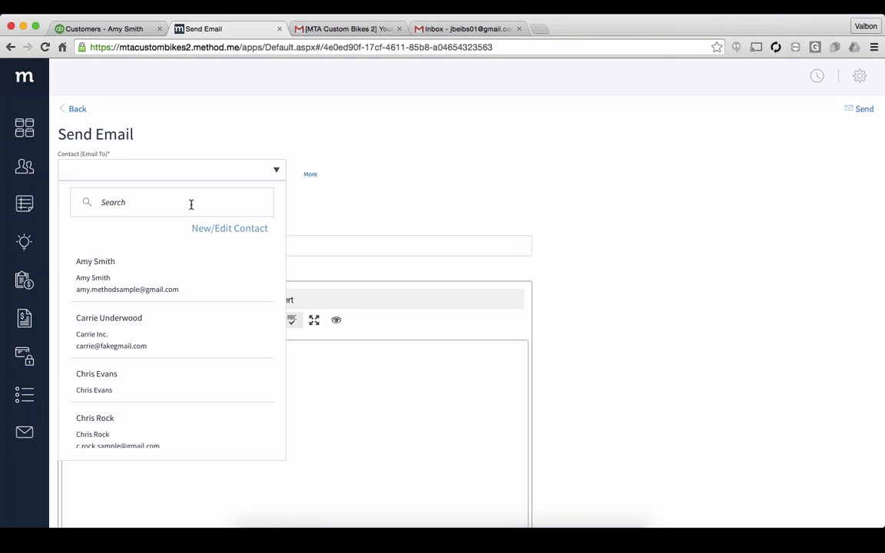
scroll(172, 346, down, 5)
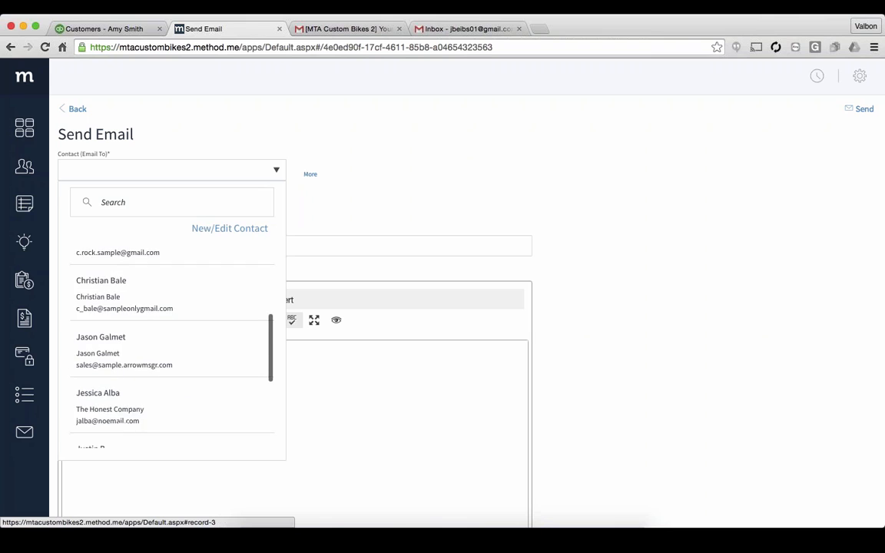
scroll(94, 371, down, 3)
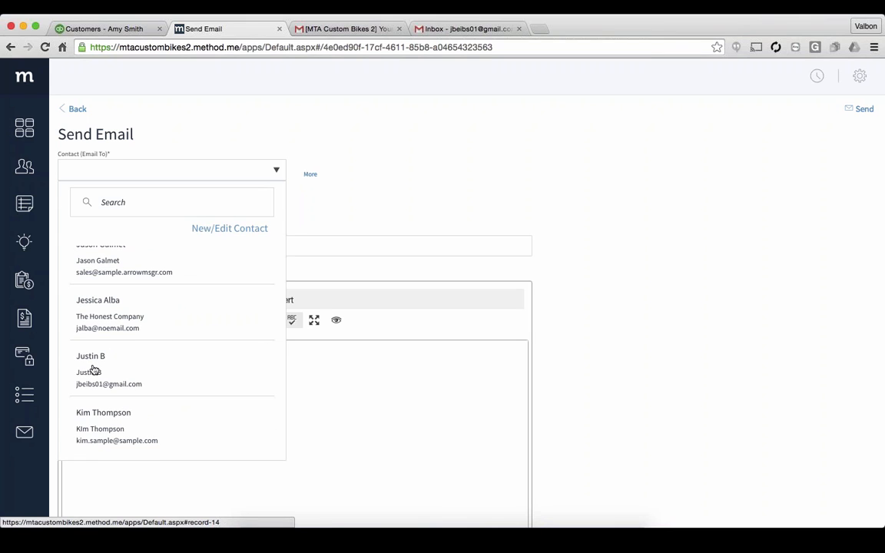
click(94, 370)
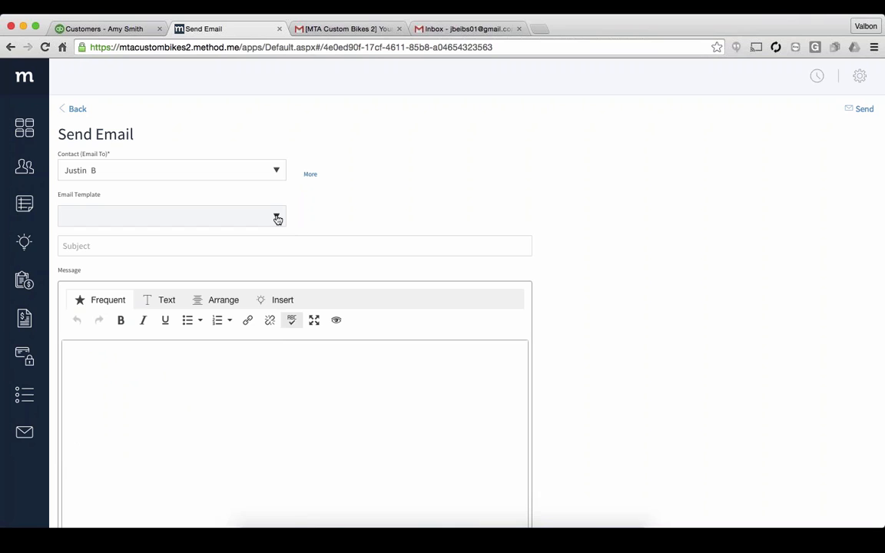
click(277, 219)
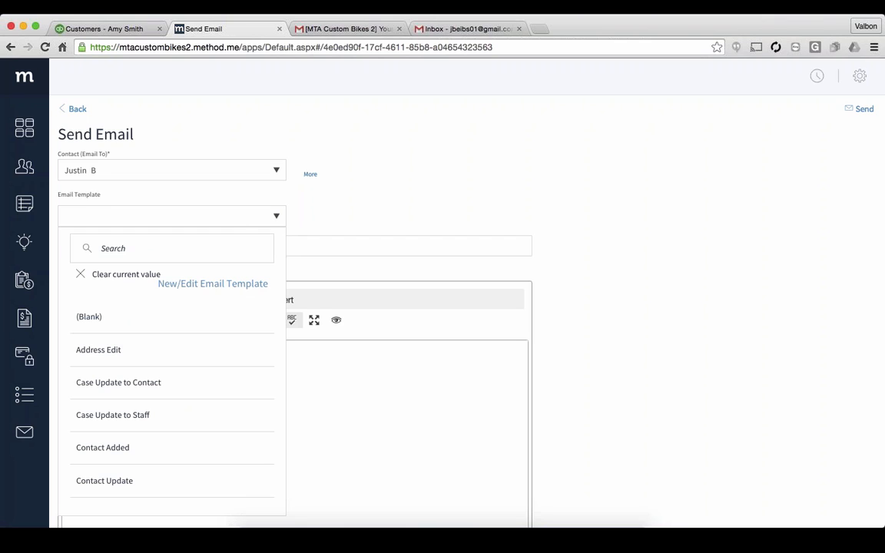
click(99, 324)
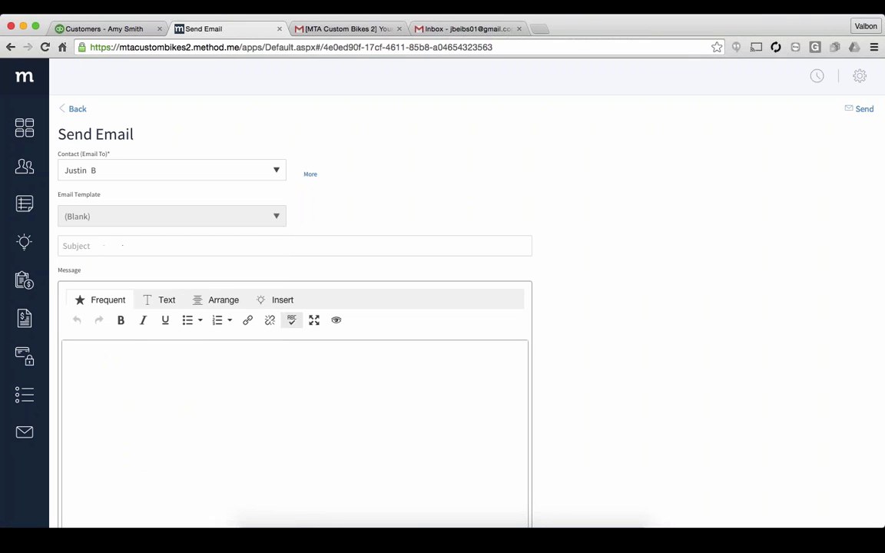
Enter subject 'Contact Info...' and a short contact-info message, then send the email.
click(139, 245)
text(Contac)
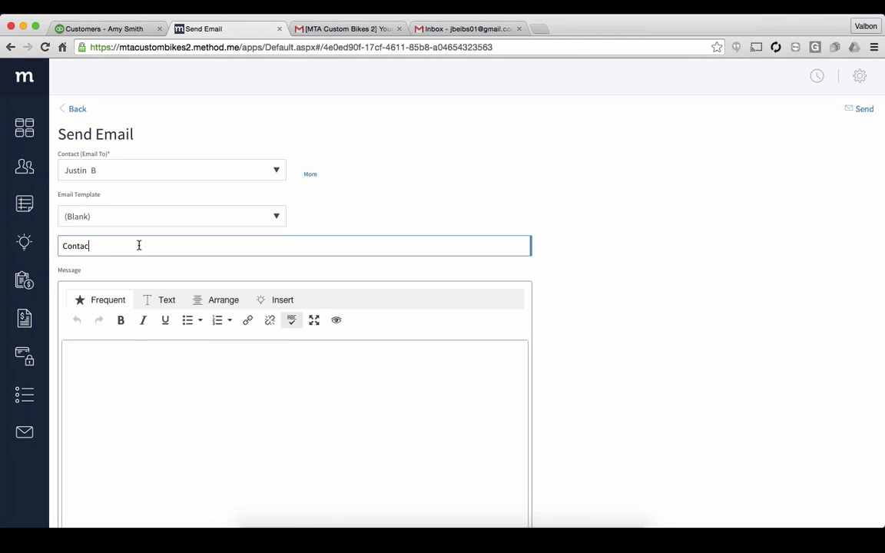
text(t Info...)
key(Tab)
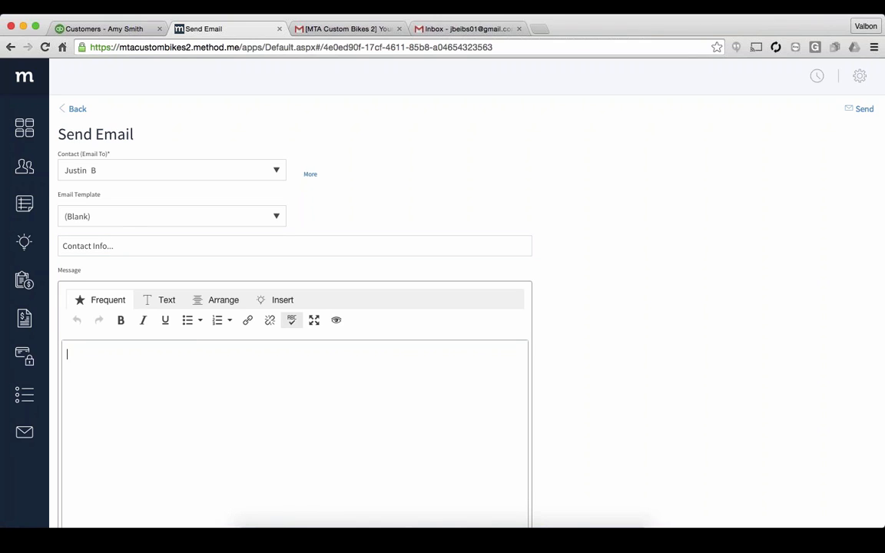
text(Hey Justin - )
text(here I amy,)
key(BackSpace)
key(BackSpace)
key(BackSpace)
key(BackSpace)
key(BackSpace)
text(s m)
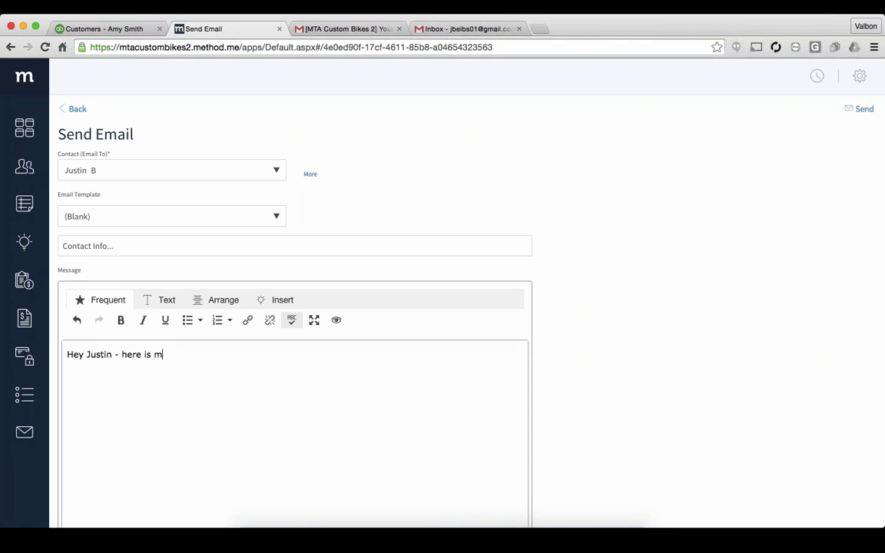
text(y contact info.)
scroll(318, 374, down, 5)
scroll(316, 373, down, 3)
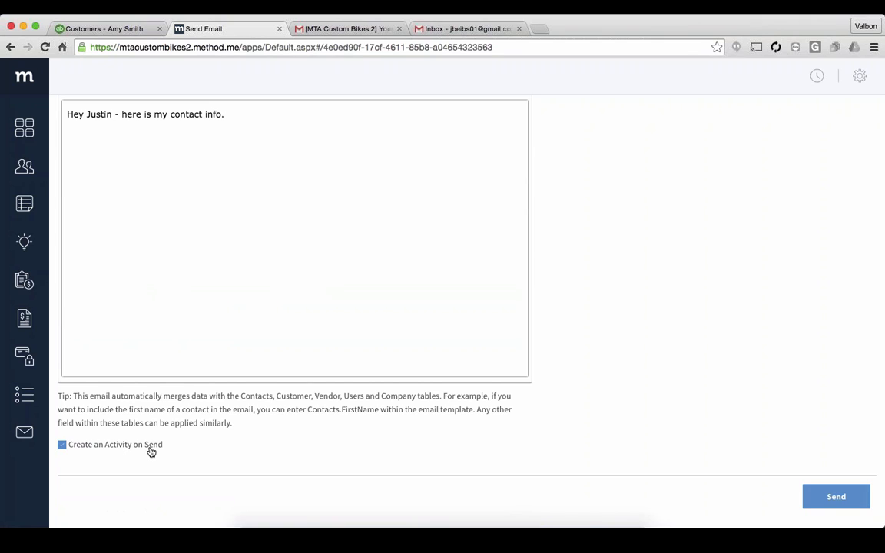
click(837, 499)
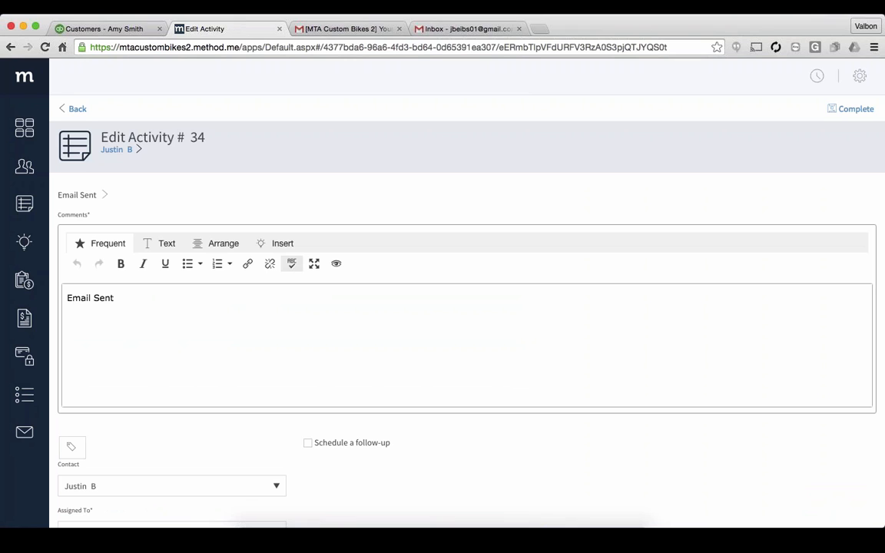
Append '- regarding contact info.' to activity #34's comment and mark it Completed.
click(146, 308)
text(- regarding contact info.)
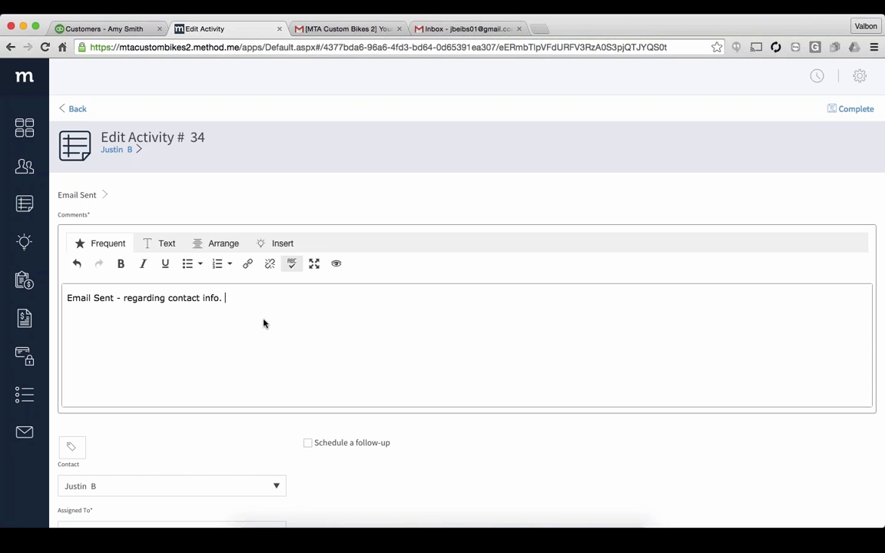
scroll(263, 323, down, 5)
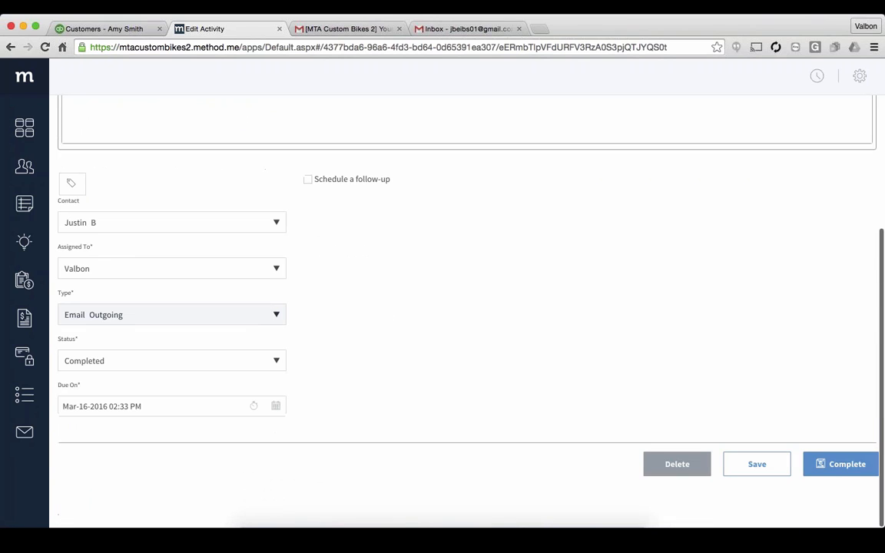
click(843, 465)
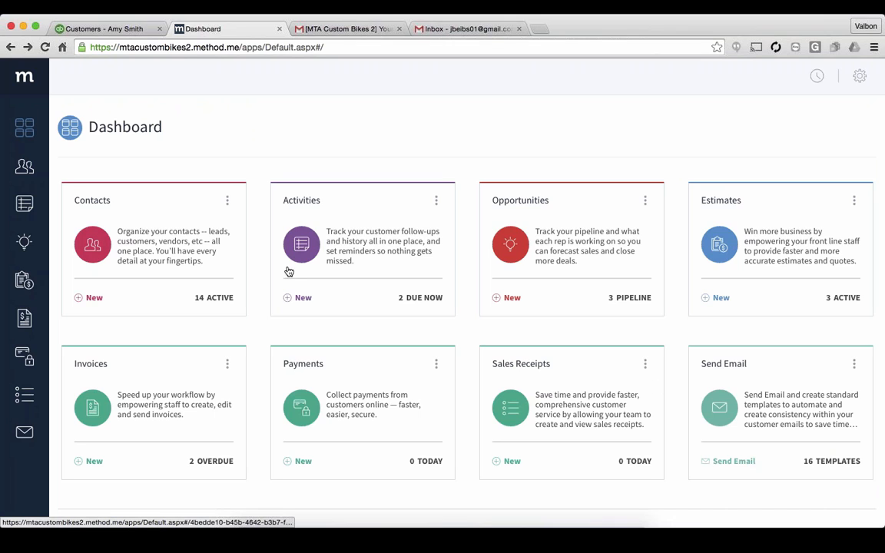
click(92, 245)
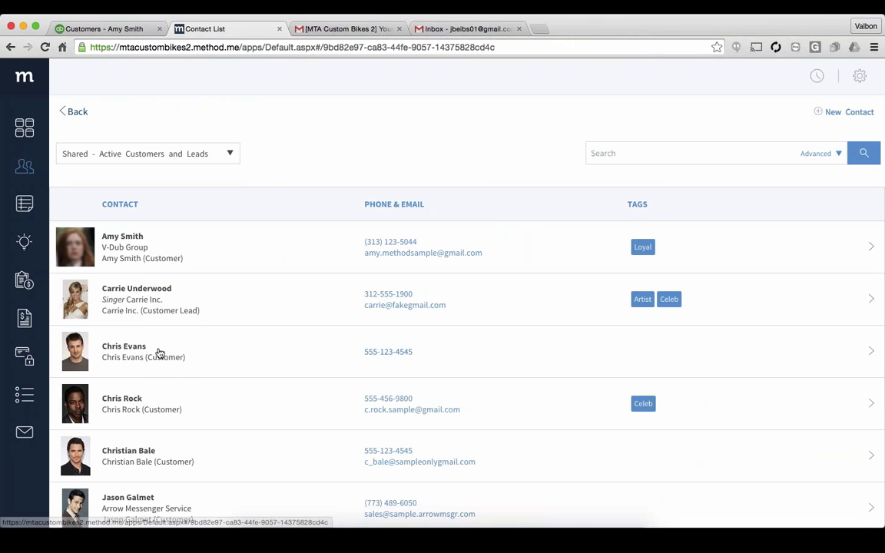
scroll(124, 371, down, 5)
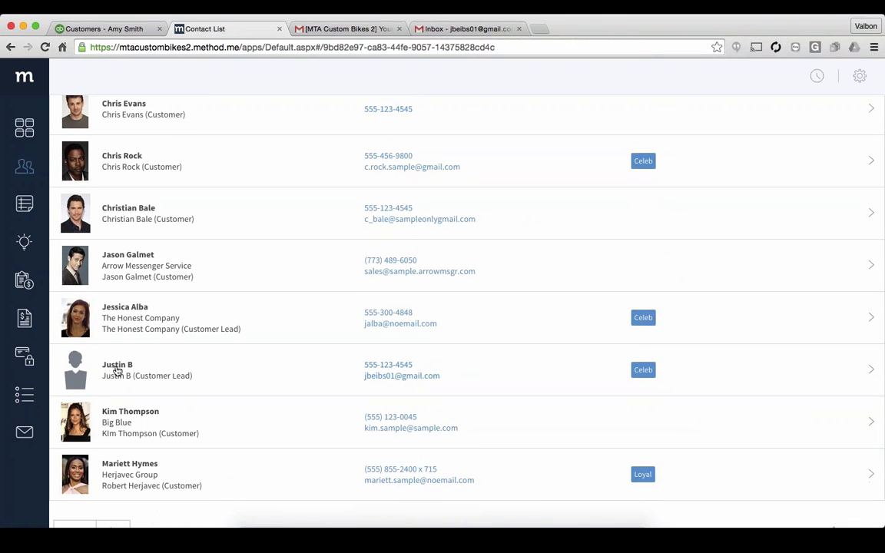
click(119, 370)
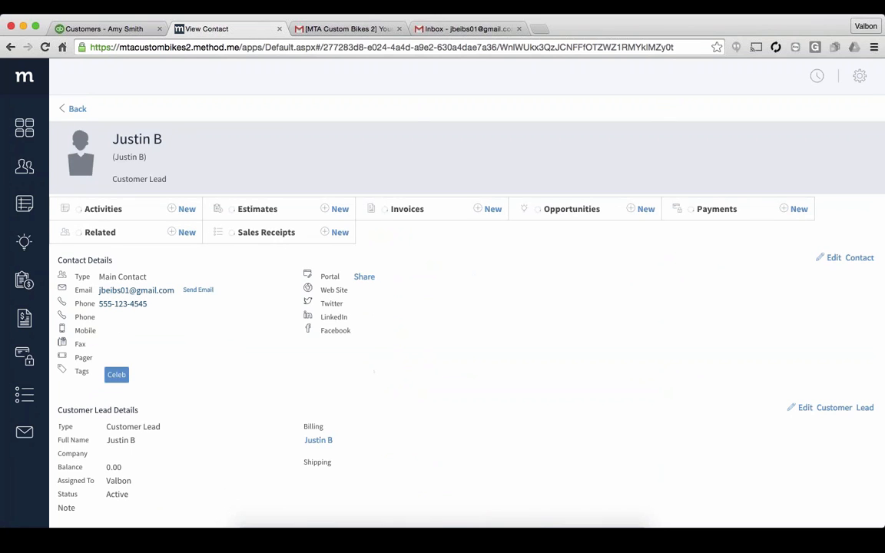
click(95, 213)
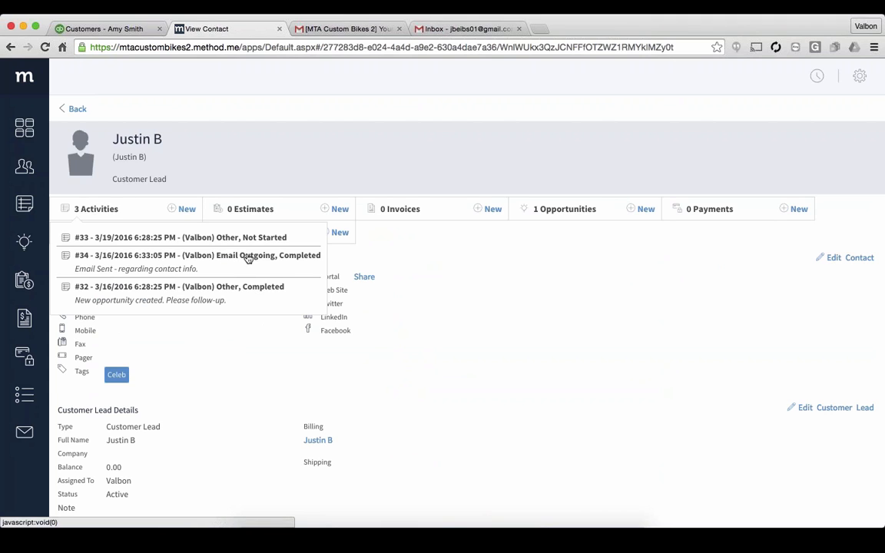
click(174, 255)
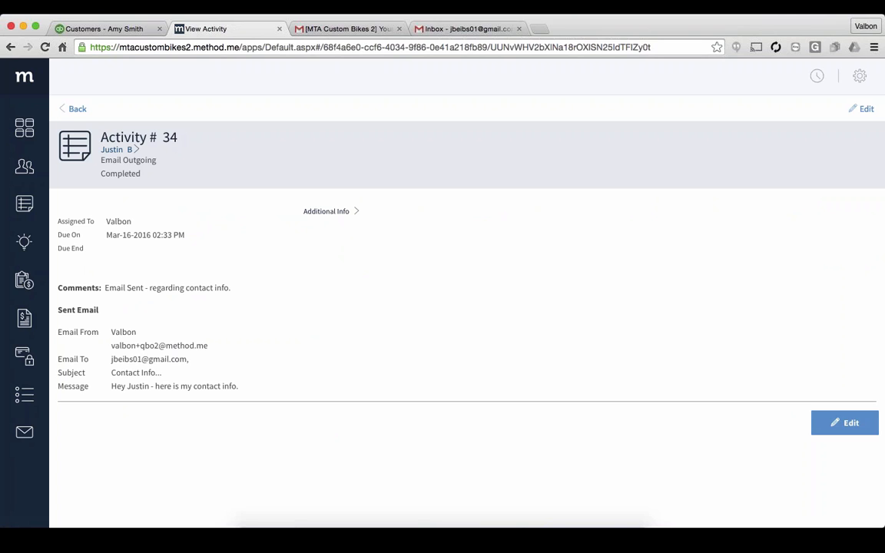
click(31, 129)
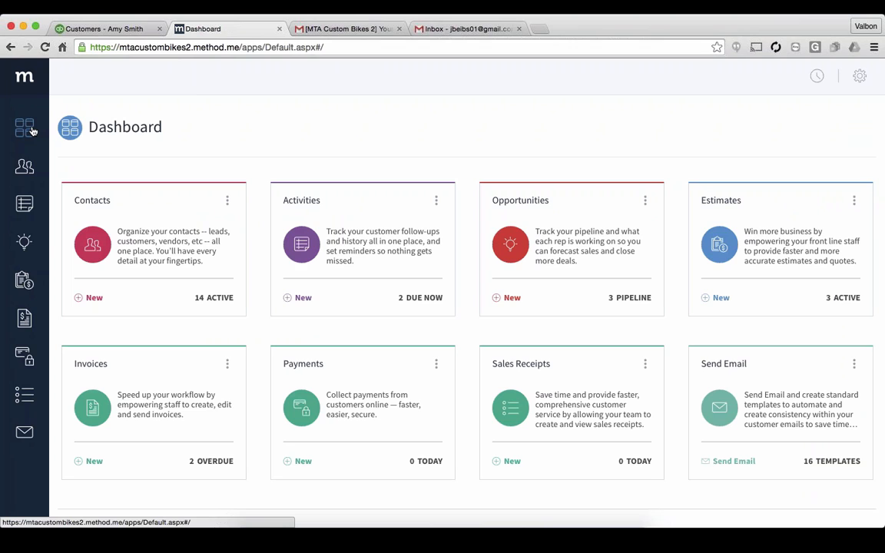
Refresh Gmail, read the received Contact Info... email, and return to Method.
click(432, 29)
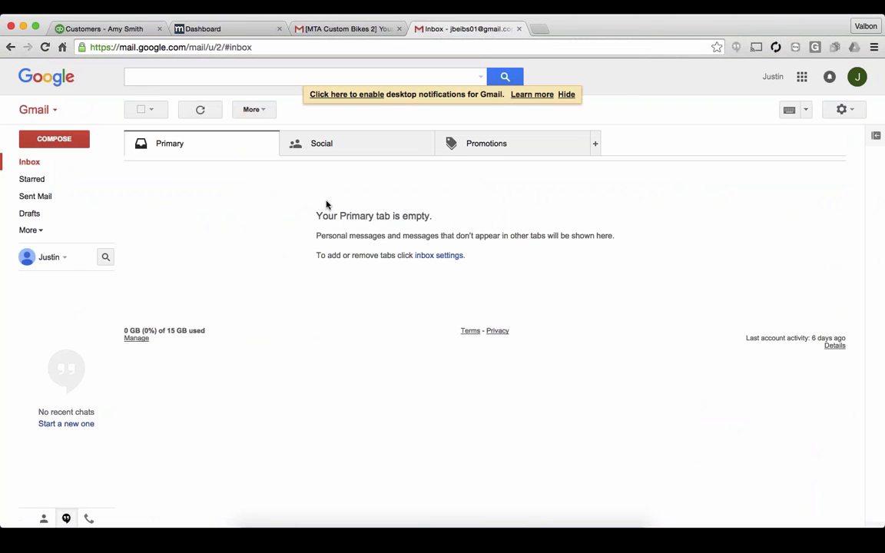
click(46, 162)
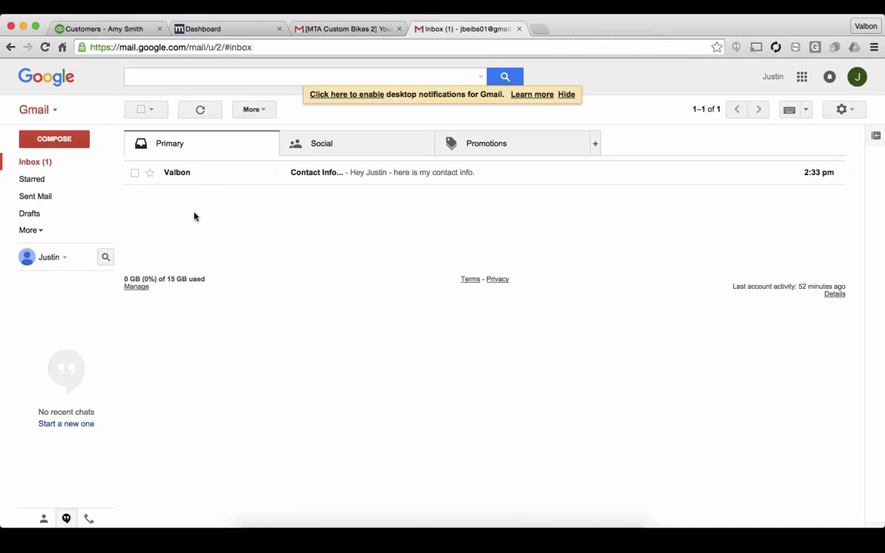
click(192, 176)
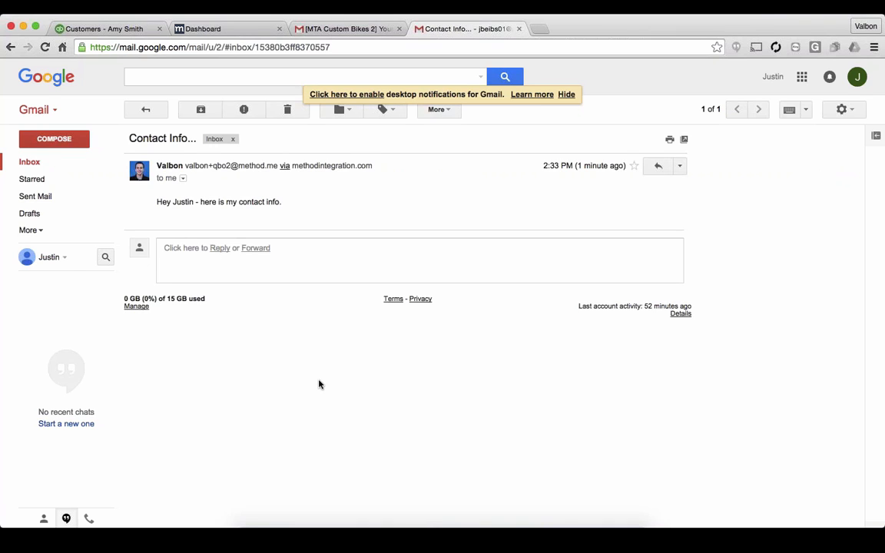
click(243, 30)
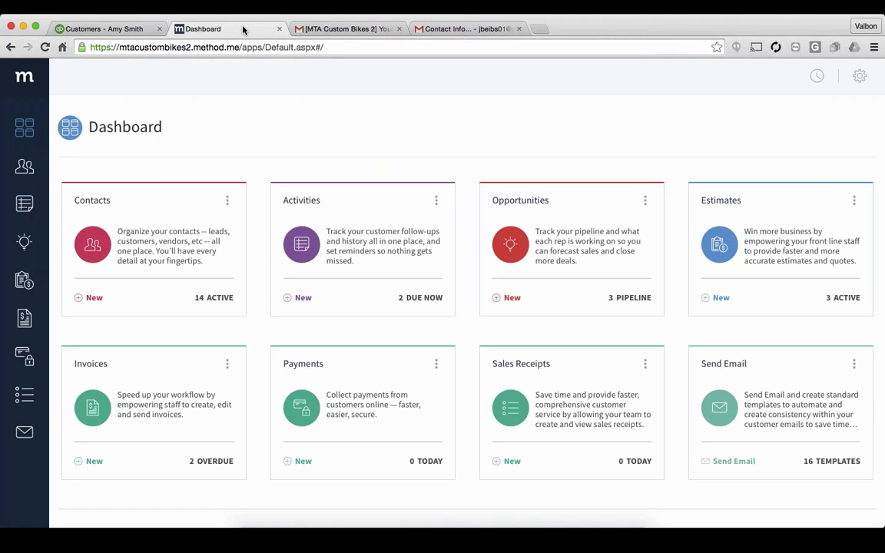
Open Racing Bike opportunity #25 from the Opportunities list.
click(530, 243)
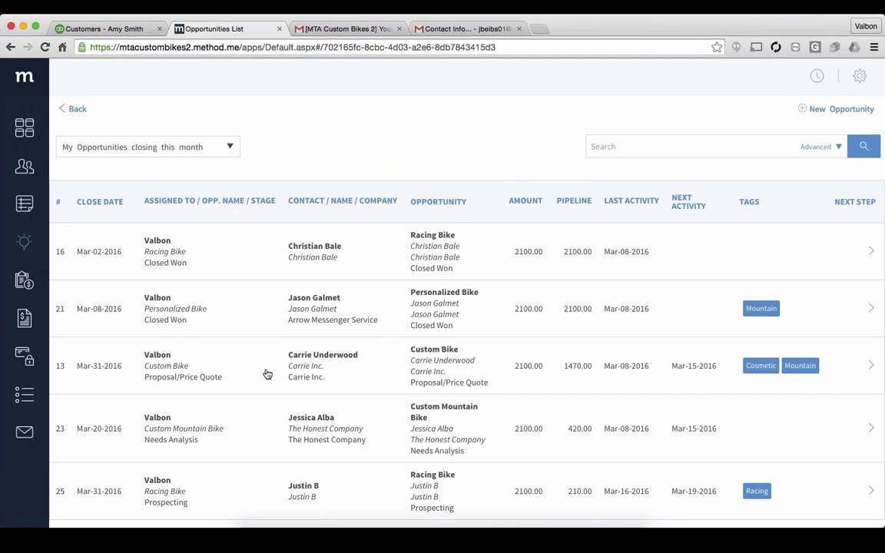
scroll(267, 374, down, 3)
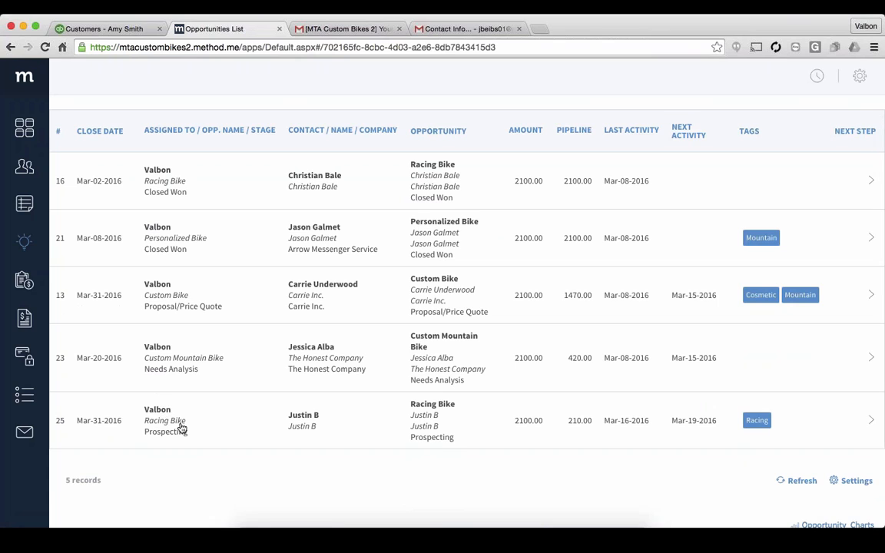
click(182, 428)
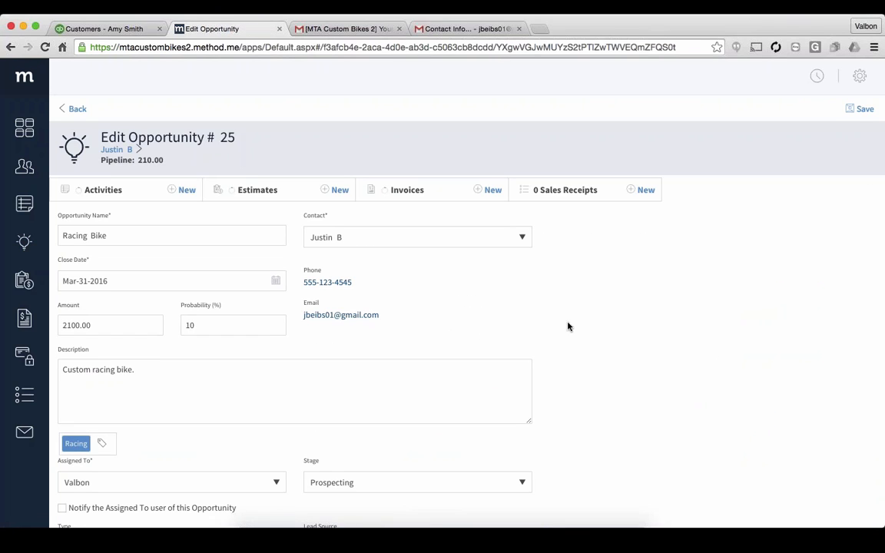
Set the opportunity's stage to Closed Won, check the 100% probability, and save.
scroll(565, 335, down, 3)
click(522, 366)
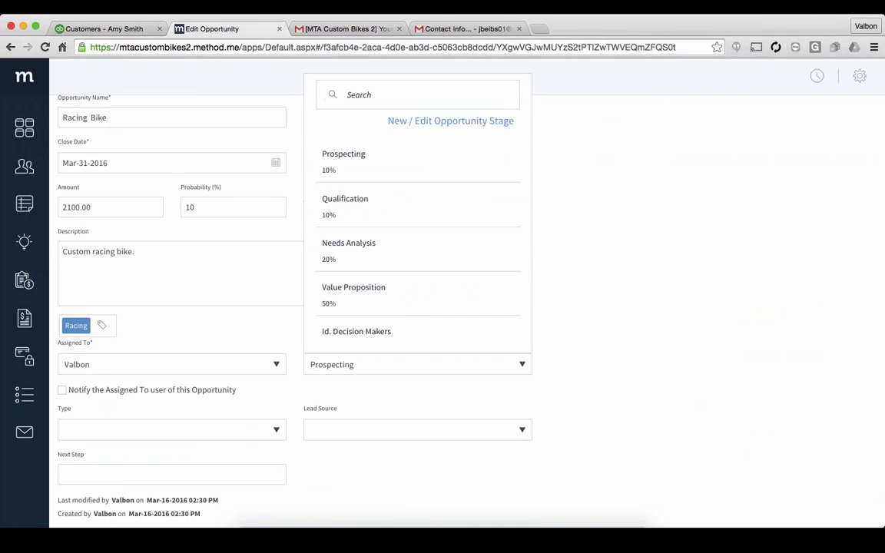
scroll(339, 305, down, 5)
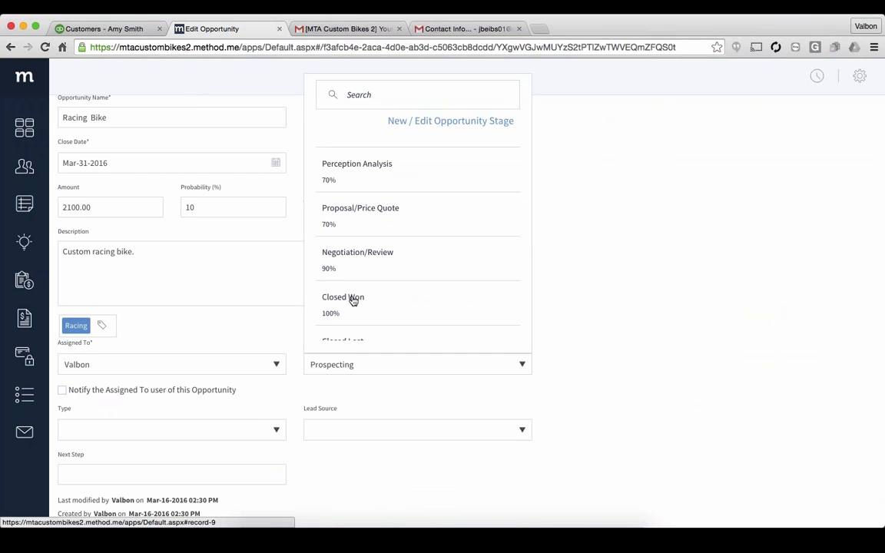
click(353, 302)
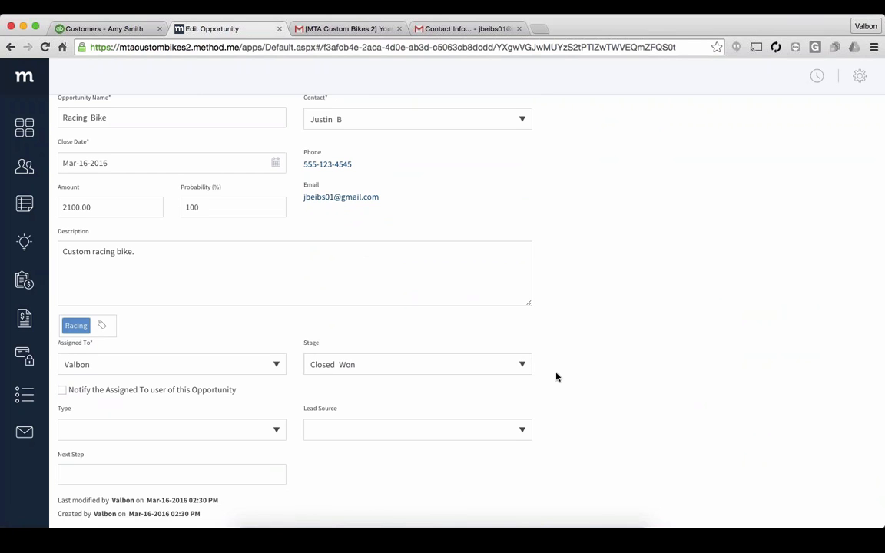
scroll(556, 377, down, 3)
scroll(557, 376, up, 5)
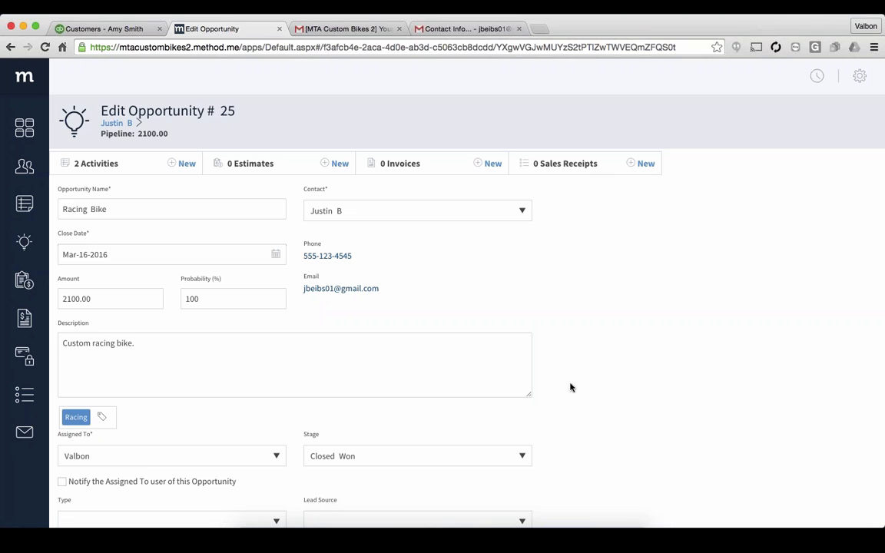
click(223, 298)
scroll(538, 346, down, 5)
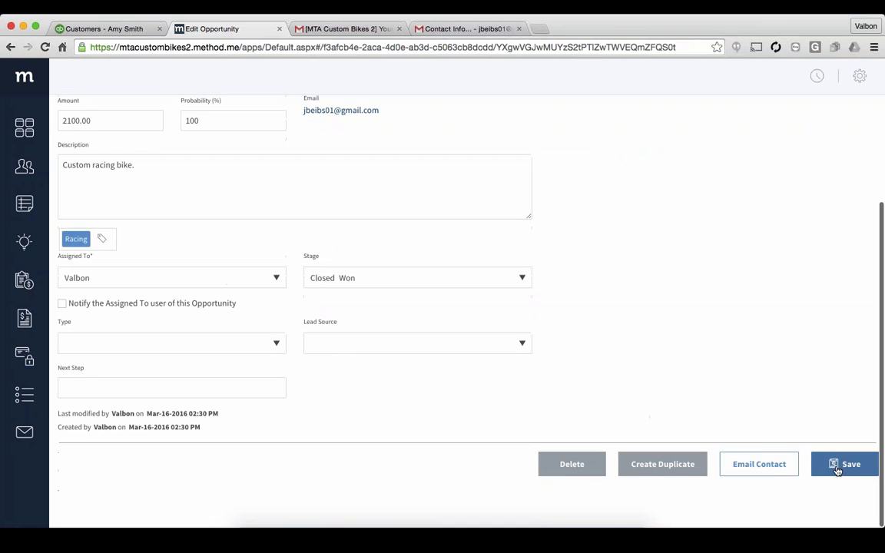
click(837, 469)
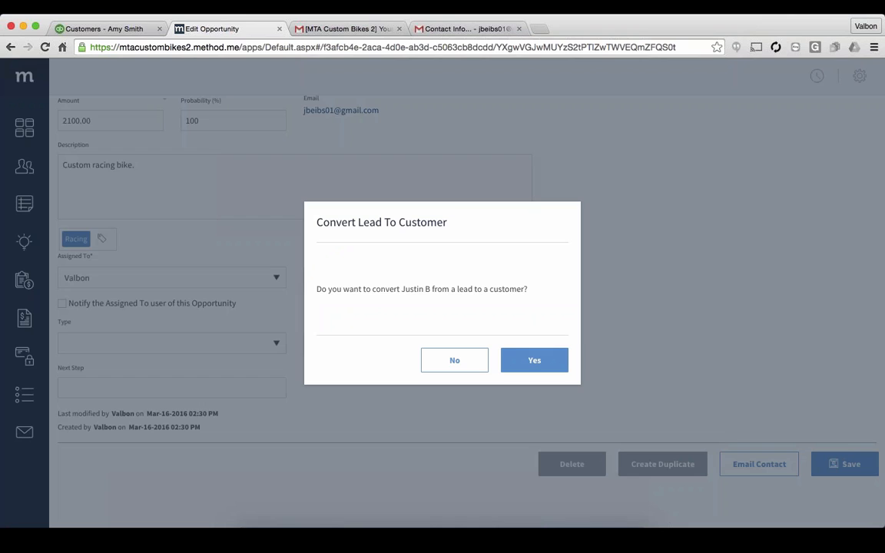
click(115, 31)
click(59, 138)
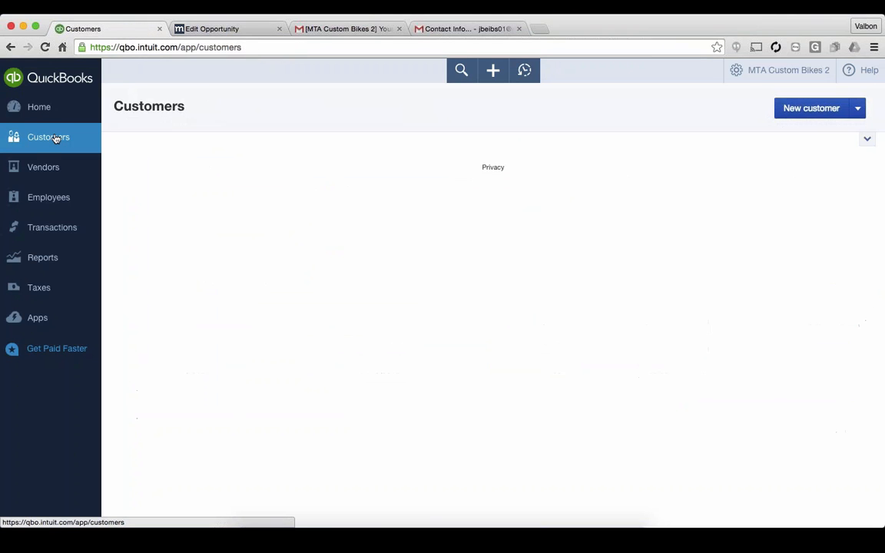
scroll(271, 350, down, 2)
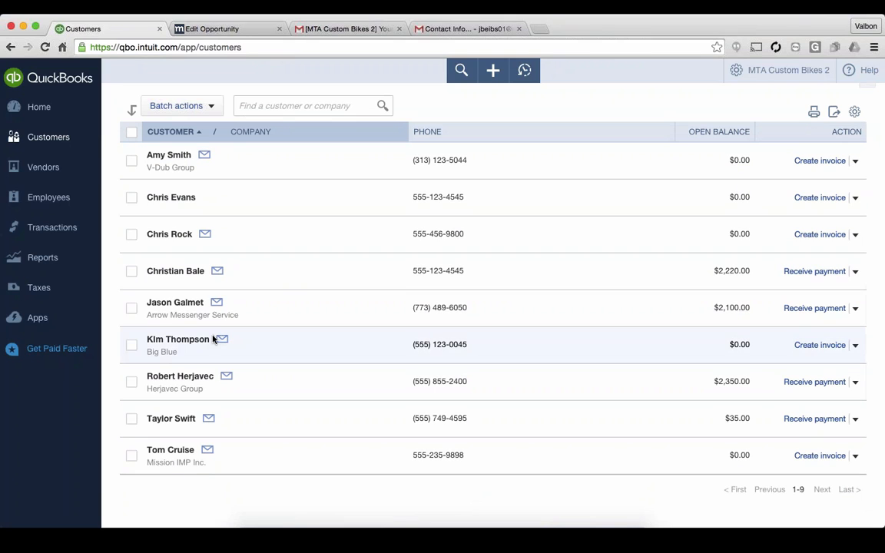
click(239, 29)
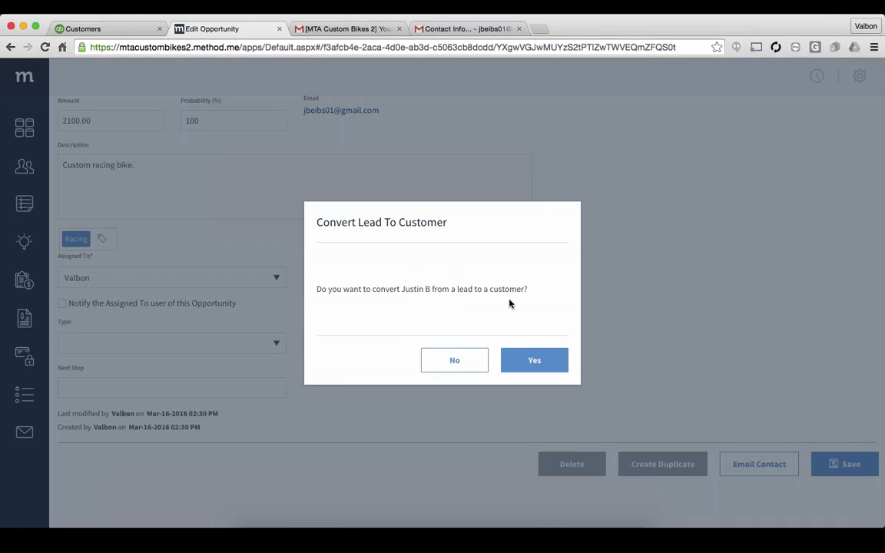
Confirm converting the lead to a customer.
click(529, 362)
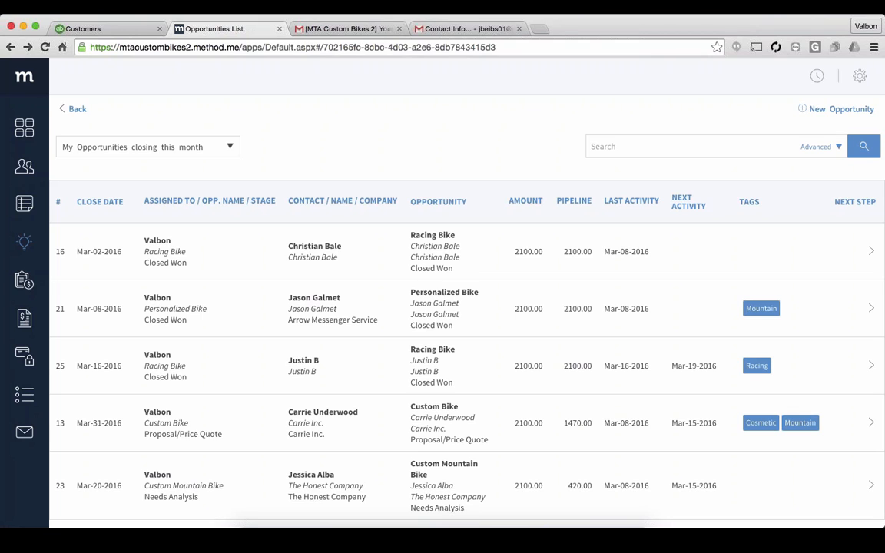
click(121, 27)
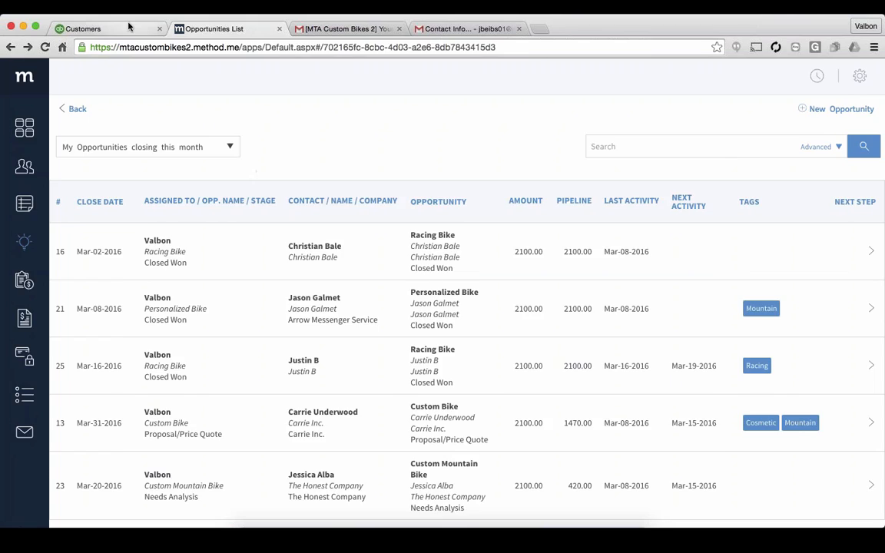
Reload the QuickBooks customer list to confirm the converted customer at $0.00, then return to Method's dashboard.
click(223, 43)
key(Return)
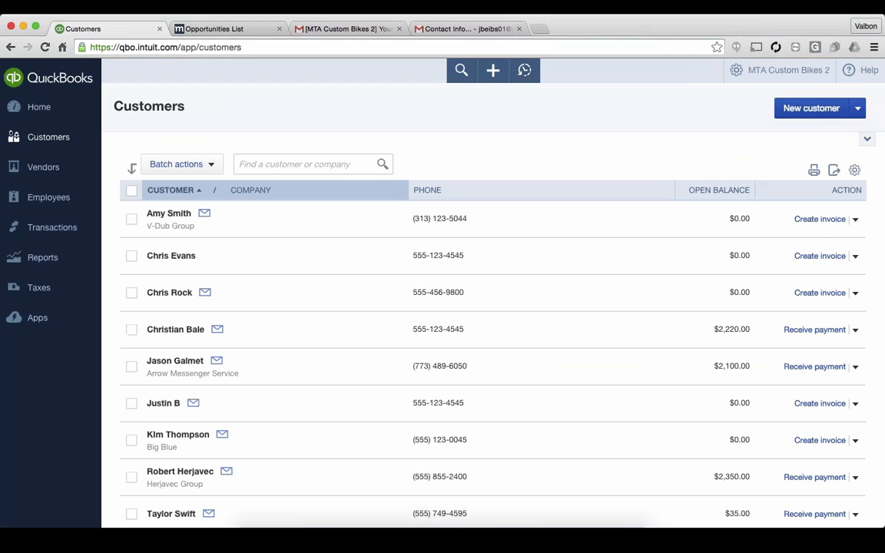
scroll(177, 361, down, 2)
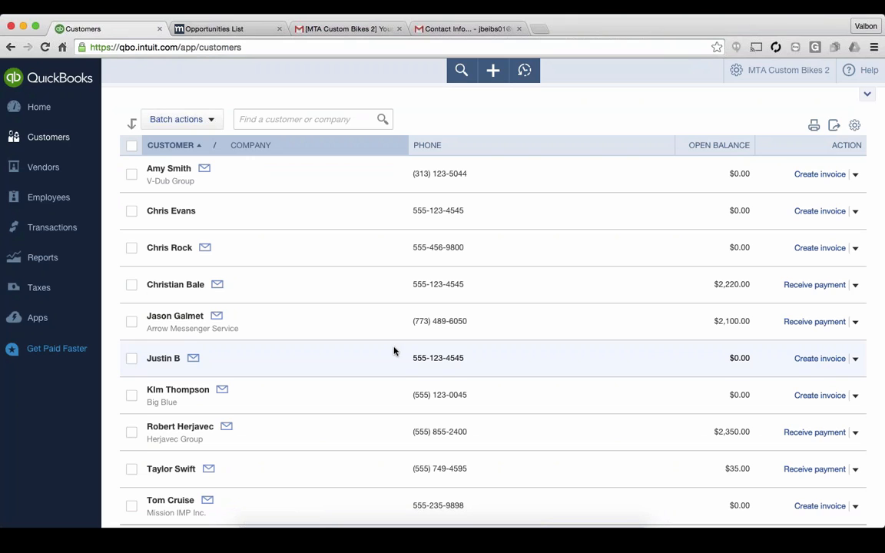
click(222, 28)
click(24, 127)
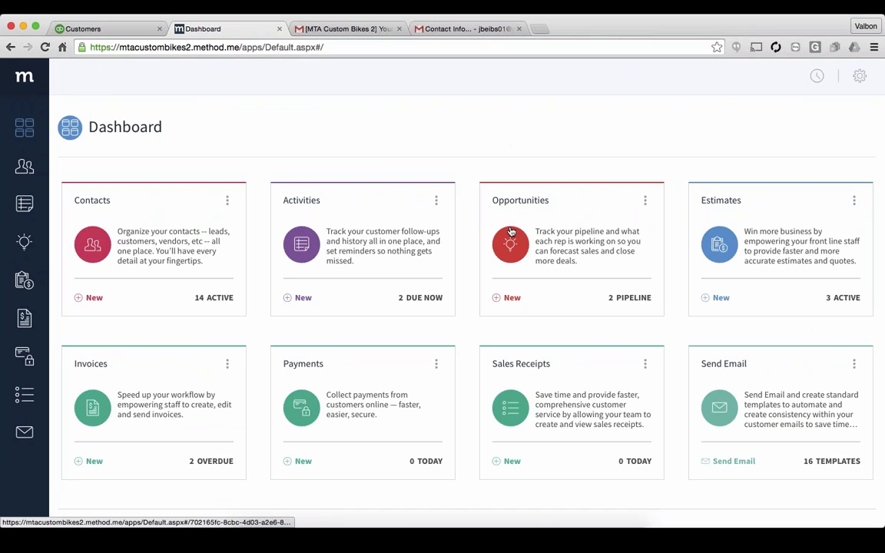
Open the Charts view from the Opportunities card's options menu on the dashboard.
click(646, 201)
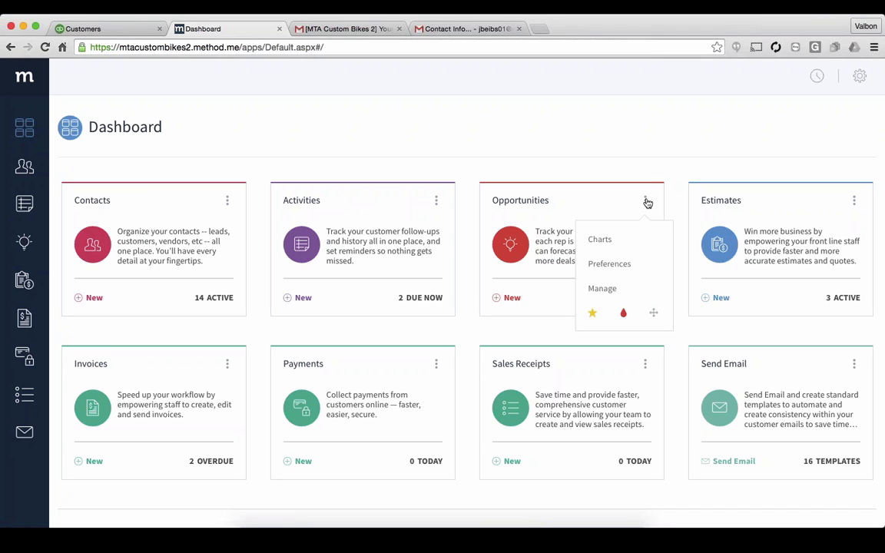
click(598, 241)
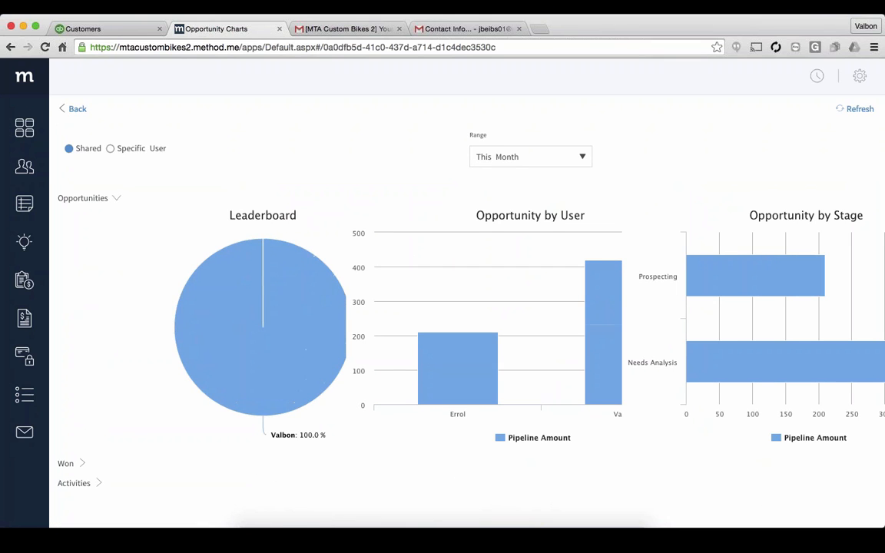
drag(884, 314, 879, 315)
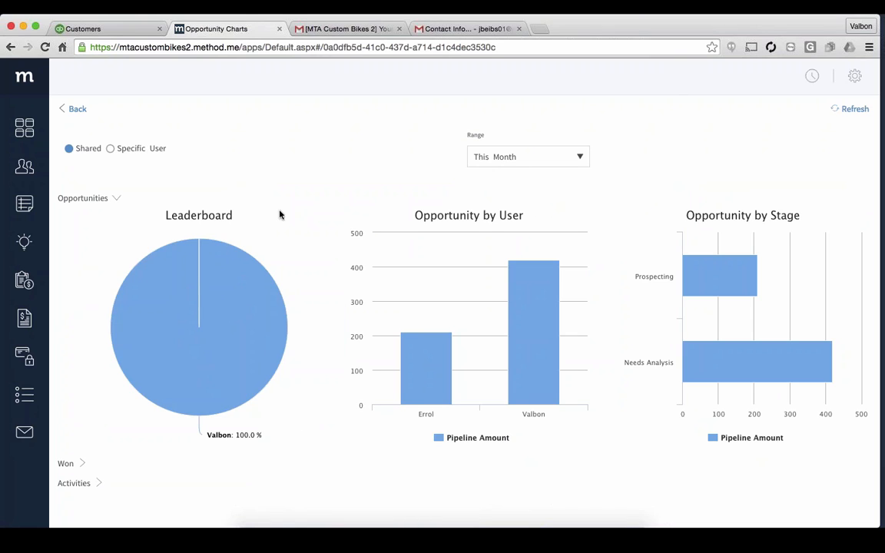
mouse_move(231, 293)
mouse_move(431, 364)
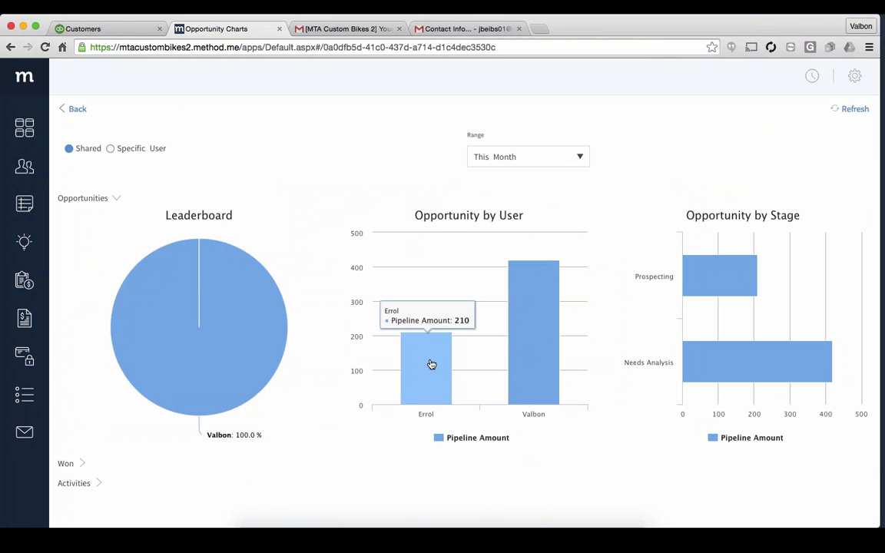
mouse_move(539, 340)
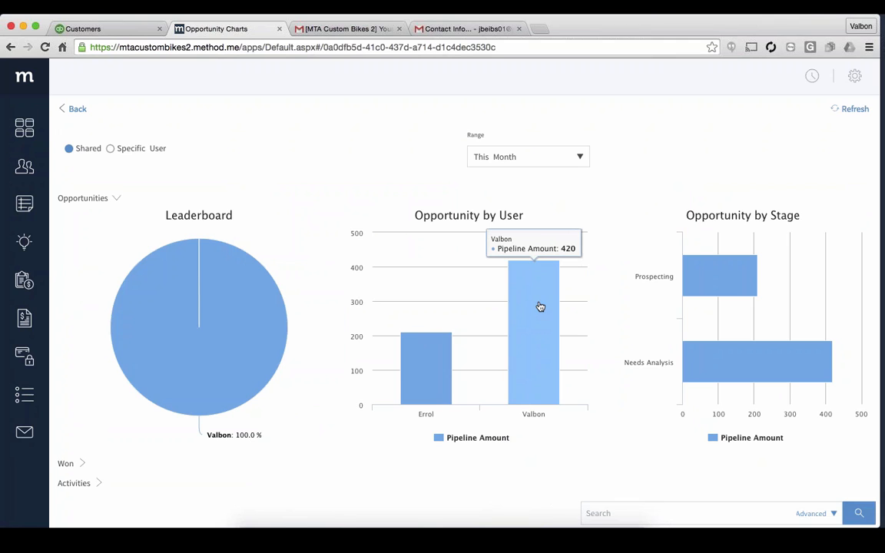
scroll(540, 307, down, 5)
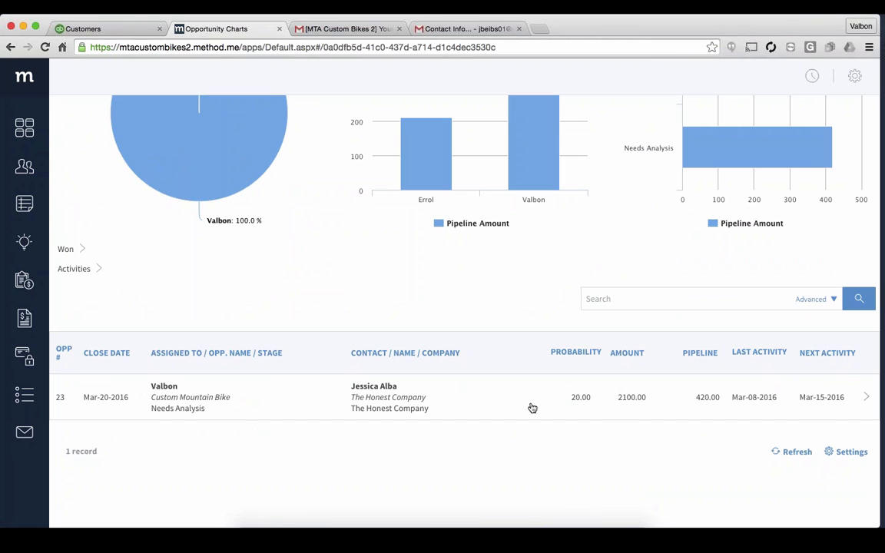
scroll(515, 456, up, 5)
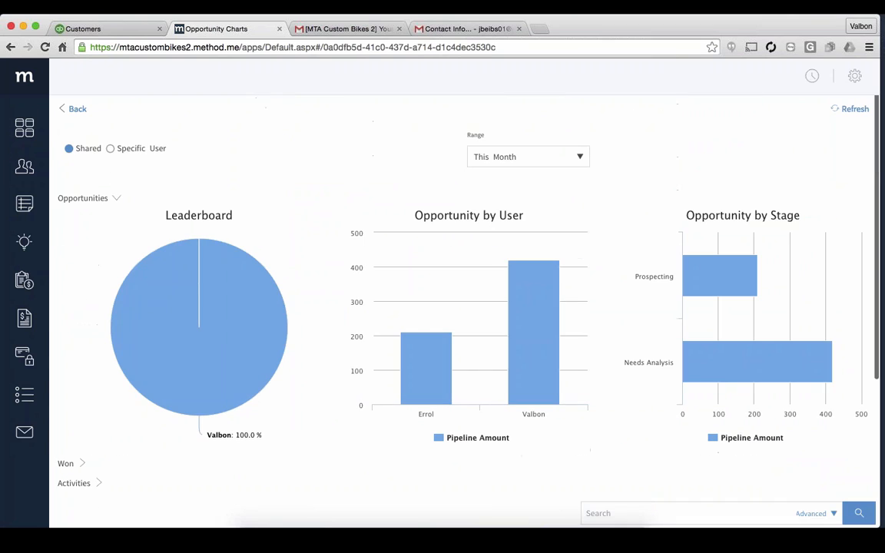
scroll(531, 339, down, 3)
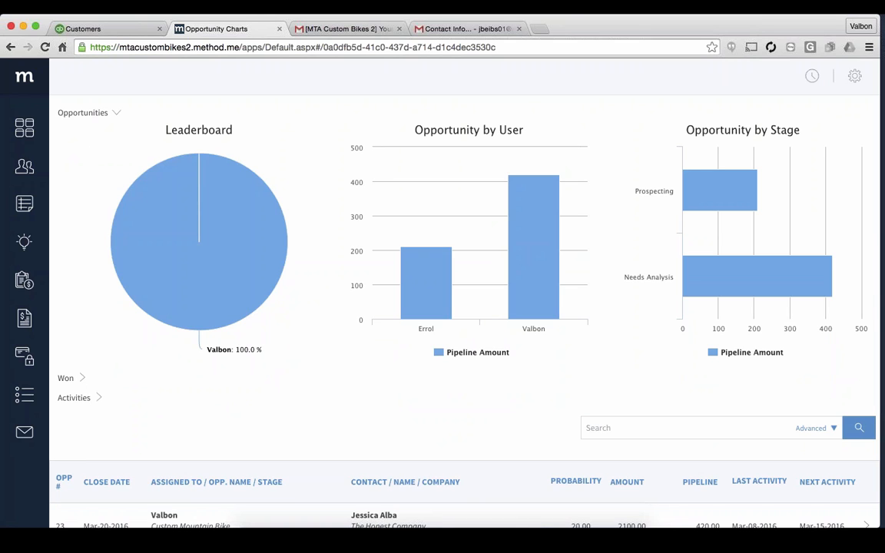
Expand the Won and Activities chart sections, showing an 83.3% Closed Won ratio and 2,100 average deal size.
click(67, 376)
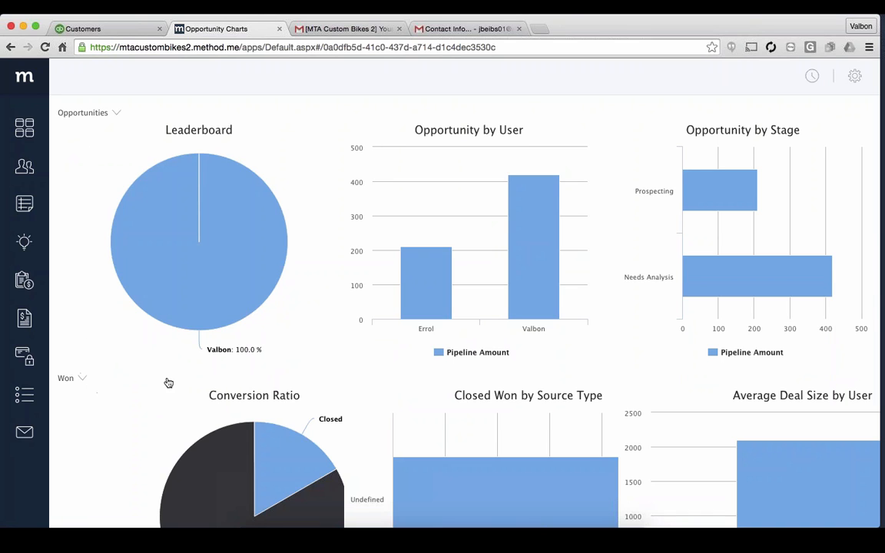
scroll(76, 274, down, 4)
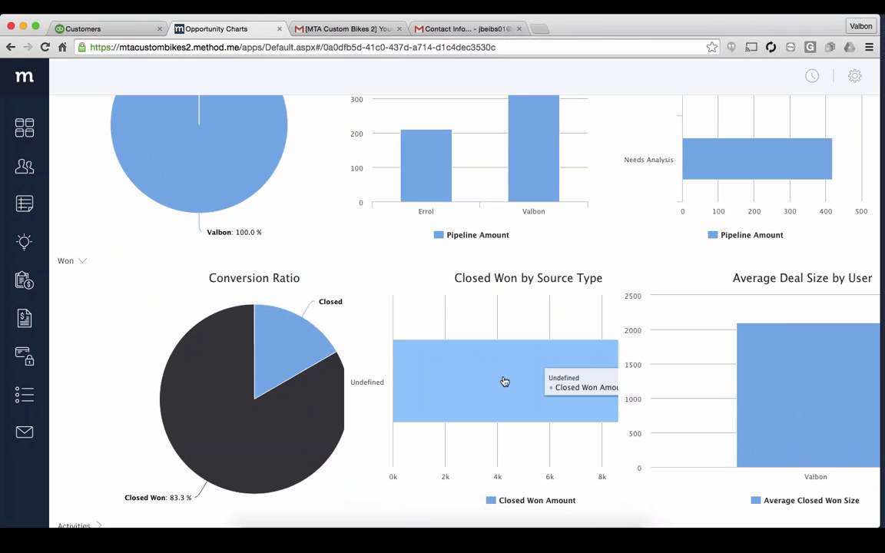
scroll(505, 382, down, 2)
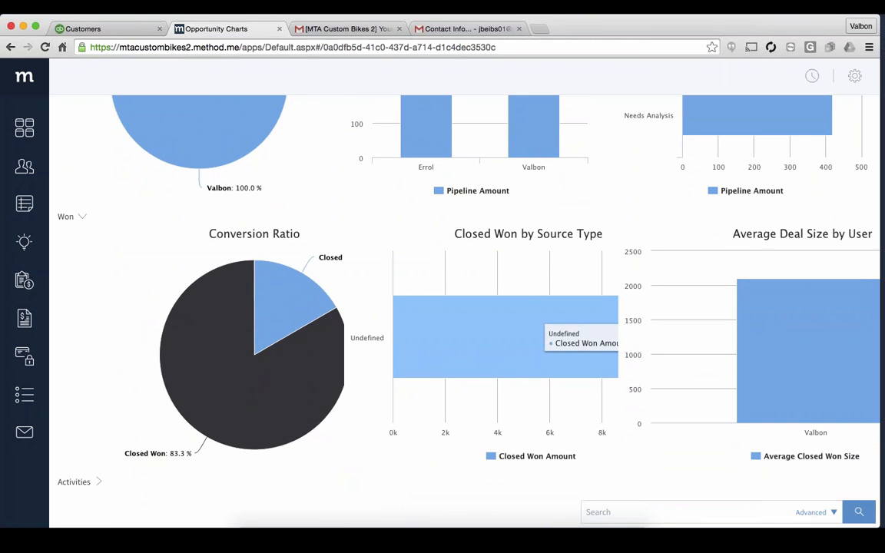
drag(880, 263, 873, 259)
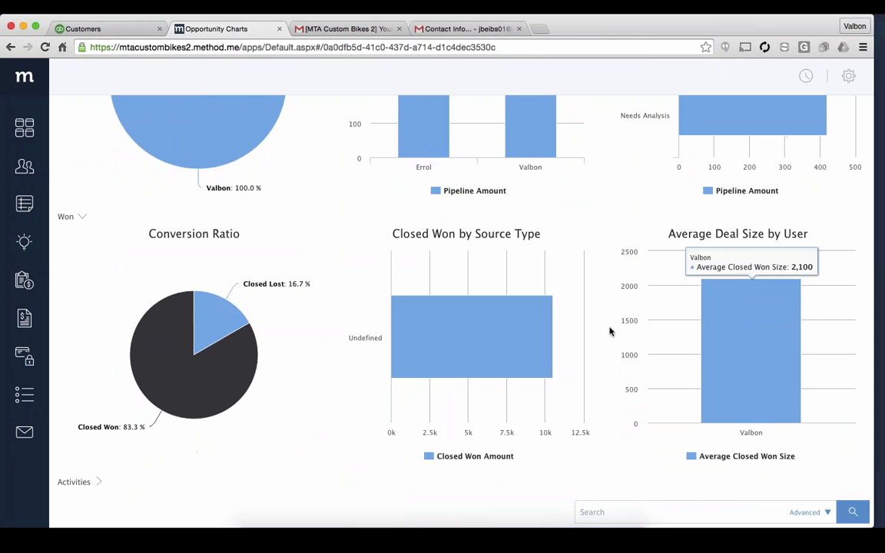
scroll(546, 402, down, 4)
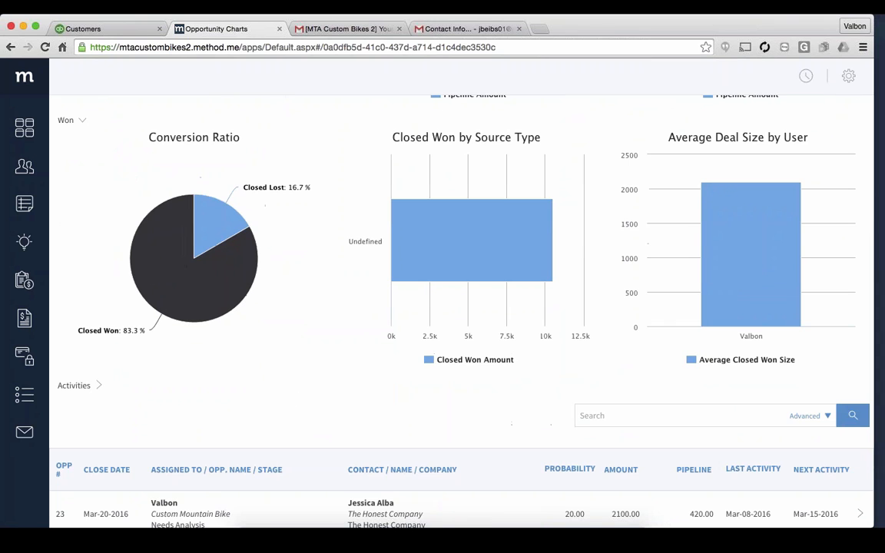
click(75, 385)
scroll(461, 308, down, 4)
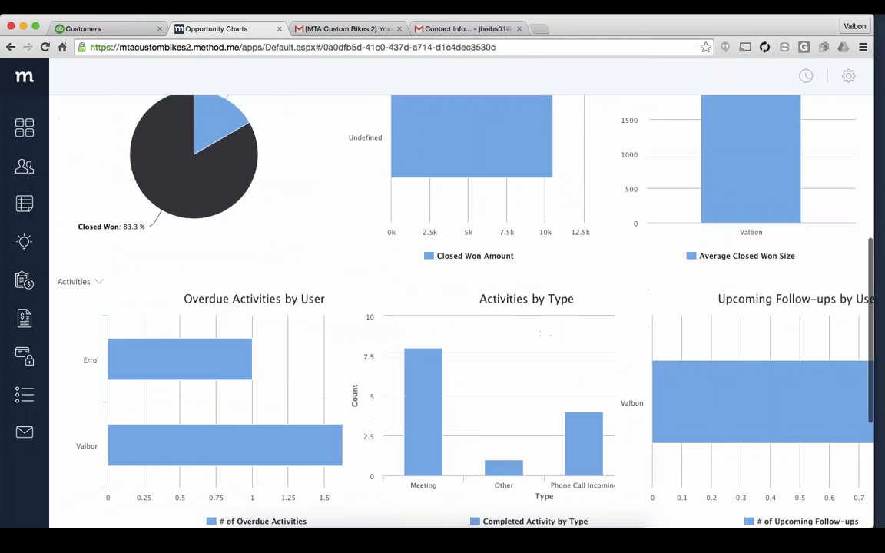
scroll(461, 307, down, 2)
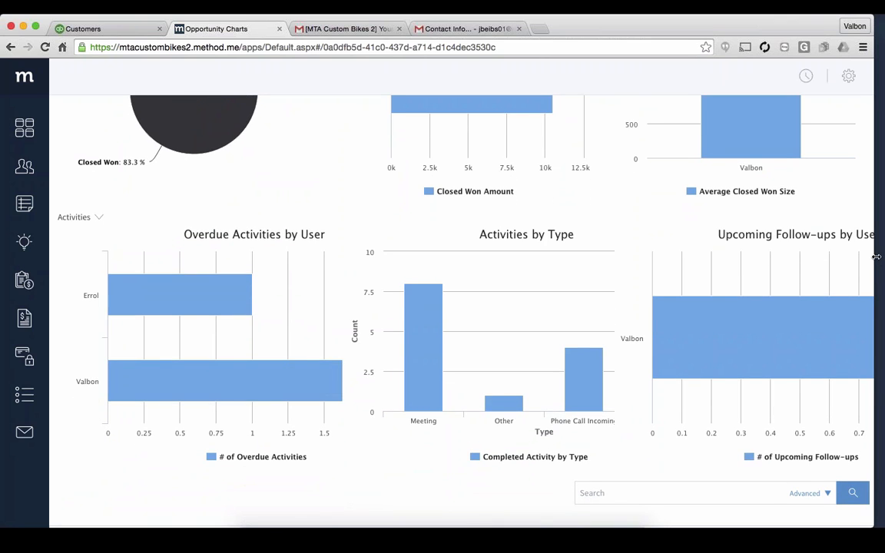
drag(876, 256, 881, 257)
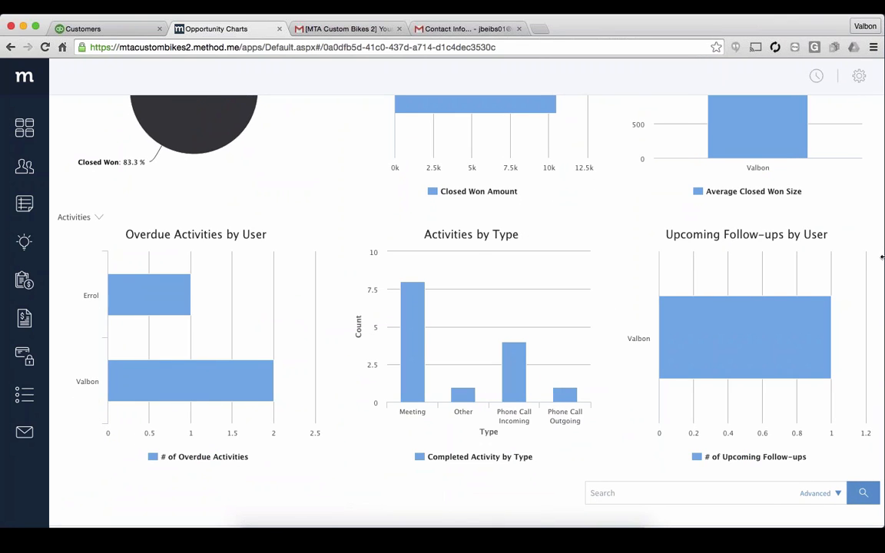
mouse_move(413, 406)
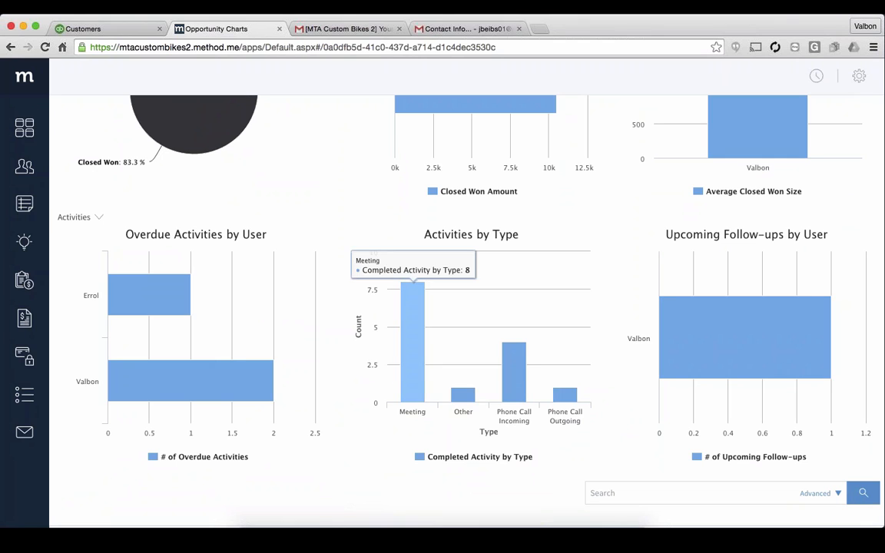
mouse_move(574, 400)
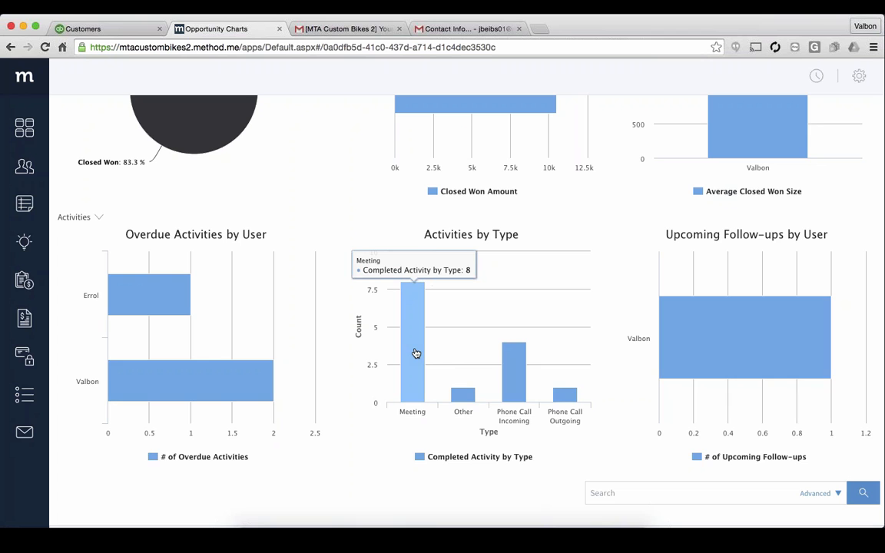
scroll(416, 353, down, 5)
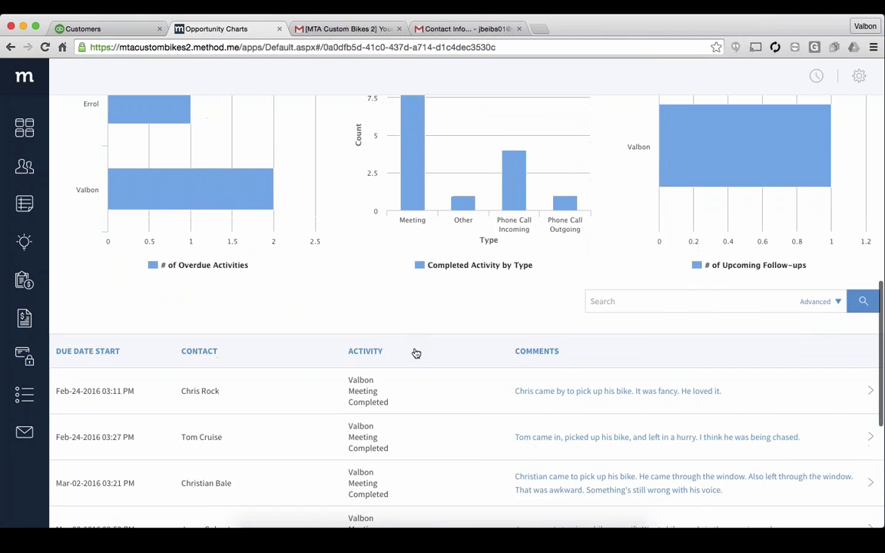
scroll(416, 353, down, 3)
scroll(415, 353, up, 2)
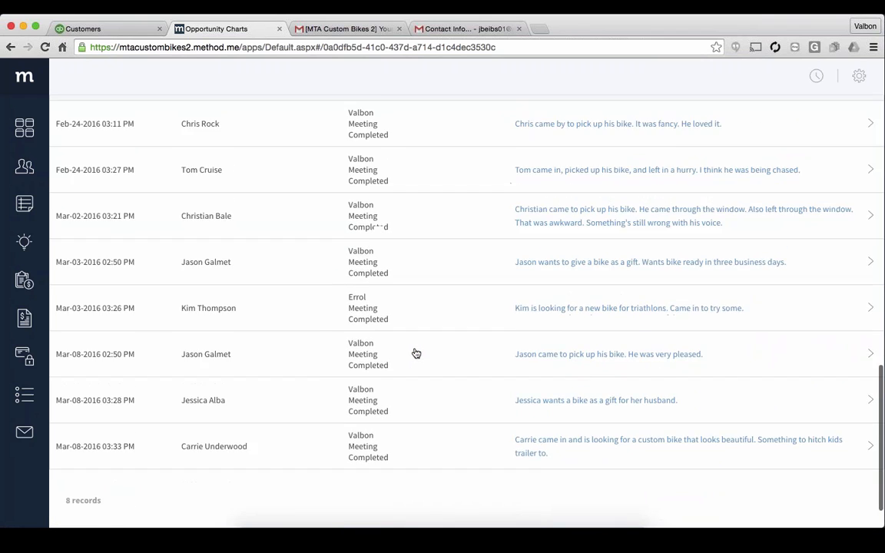
scroll(415, 354, up, 8)
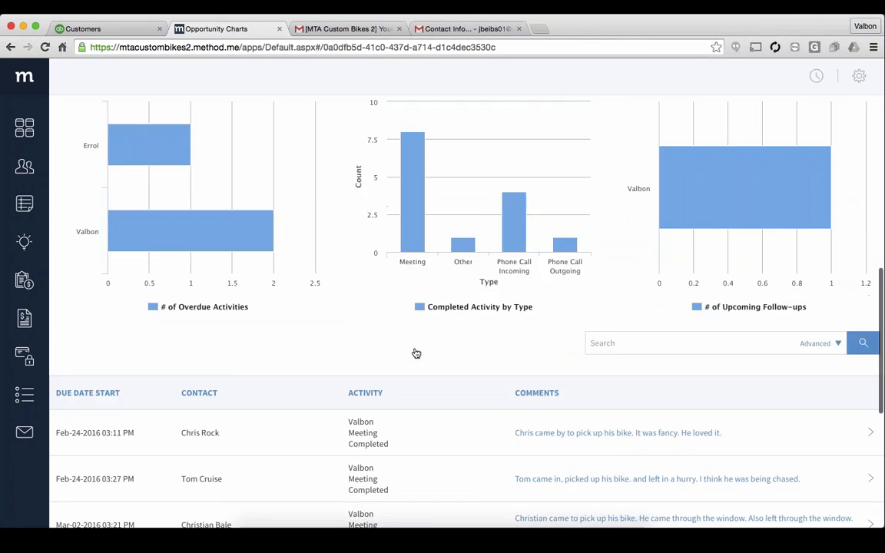
scroll(415, 353, up, 5)
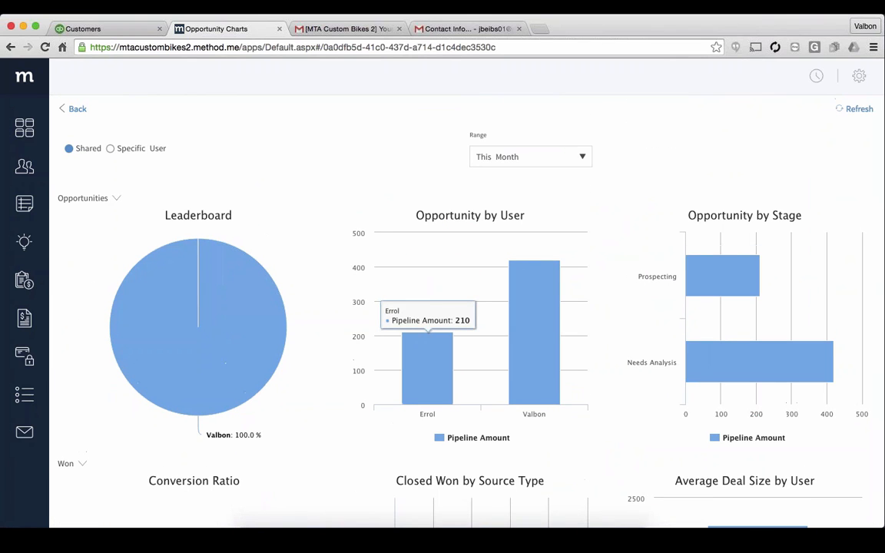
click(585, 159)
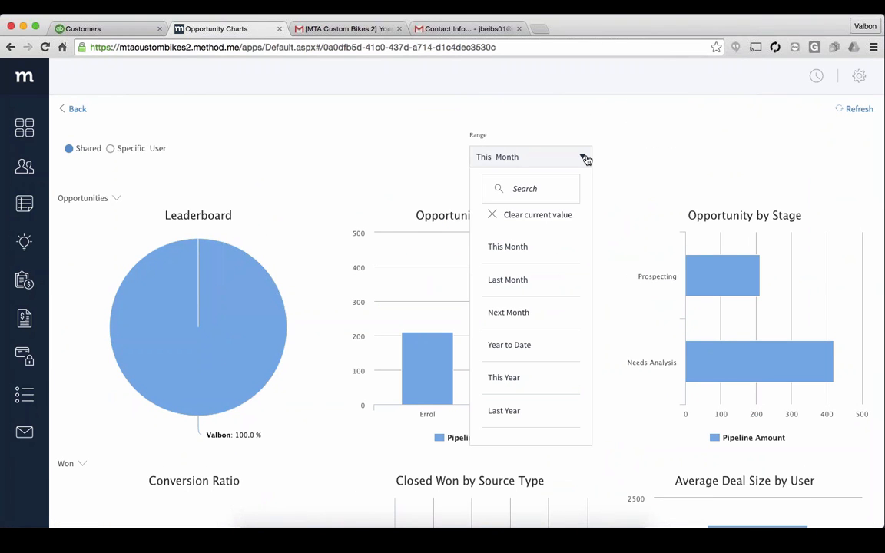
click(648, 172)
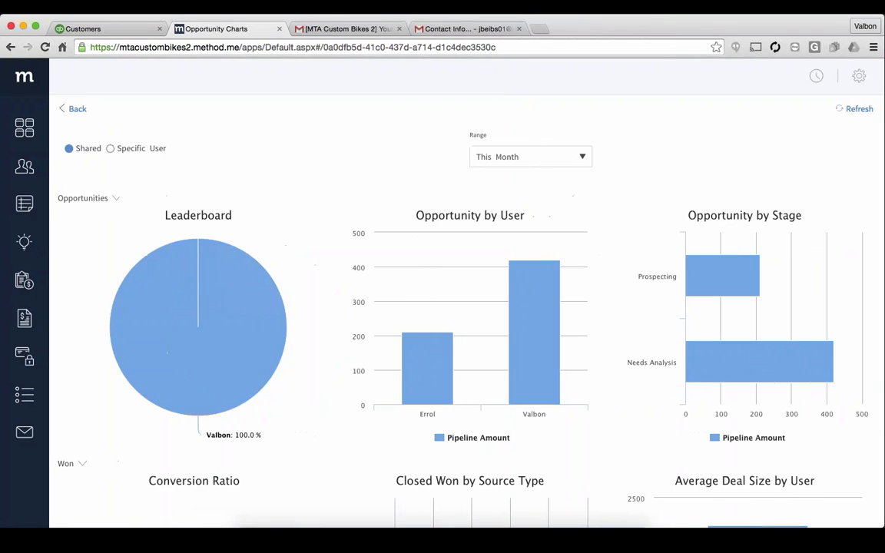
In a new tab, open the Method Help Center article 'What is an opportunity?' under Apps and Packs > Sales Pipeline > Opportunities.
click(538, 27)
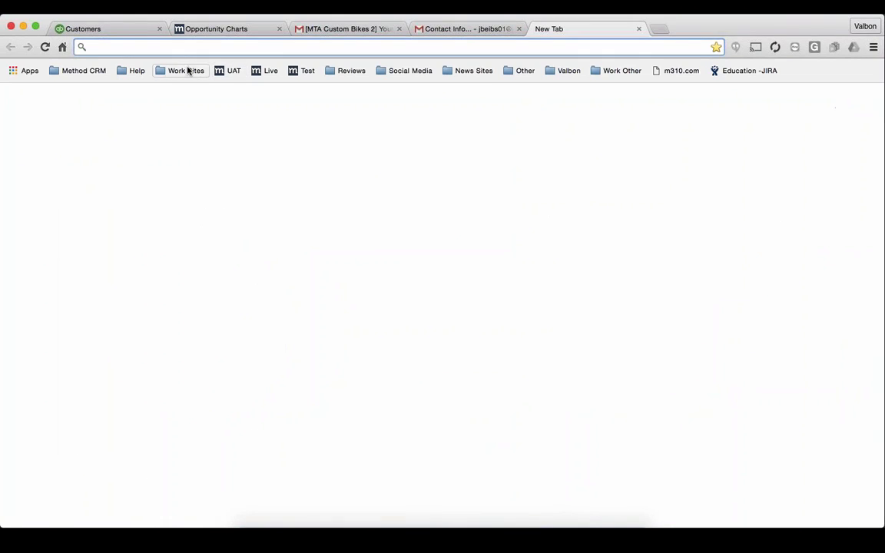
click(135, 70)
click(144, 86)
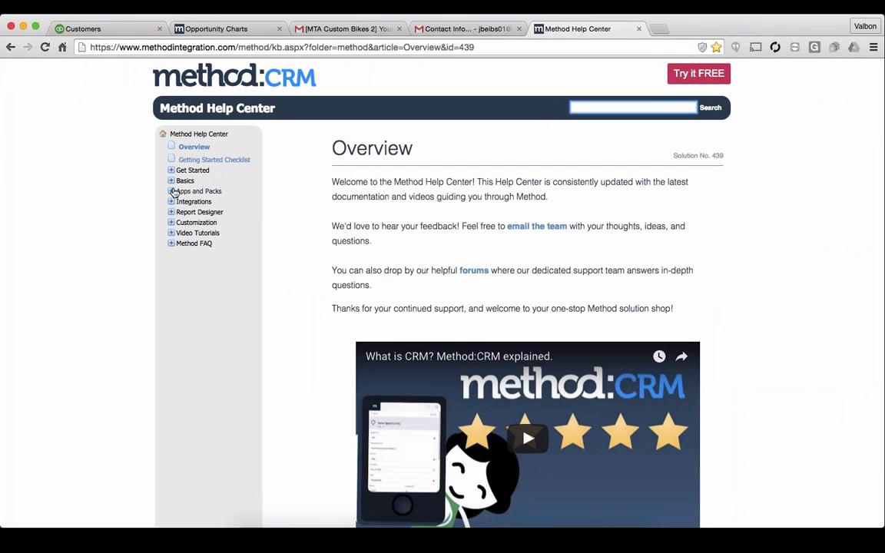
click(172, 191)
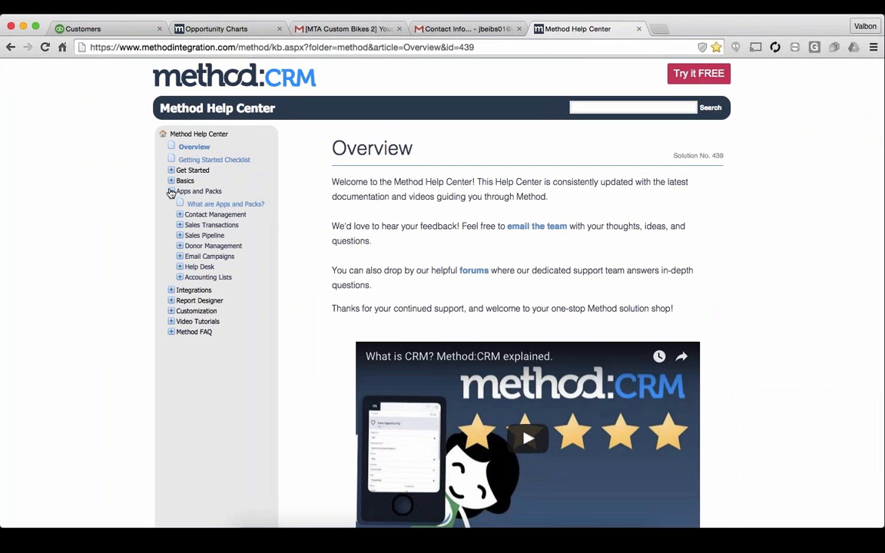
click(180, 235)
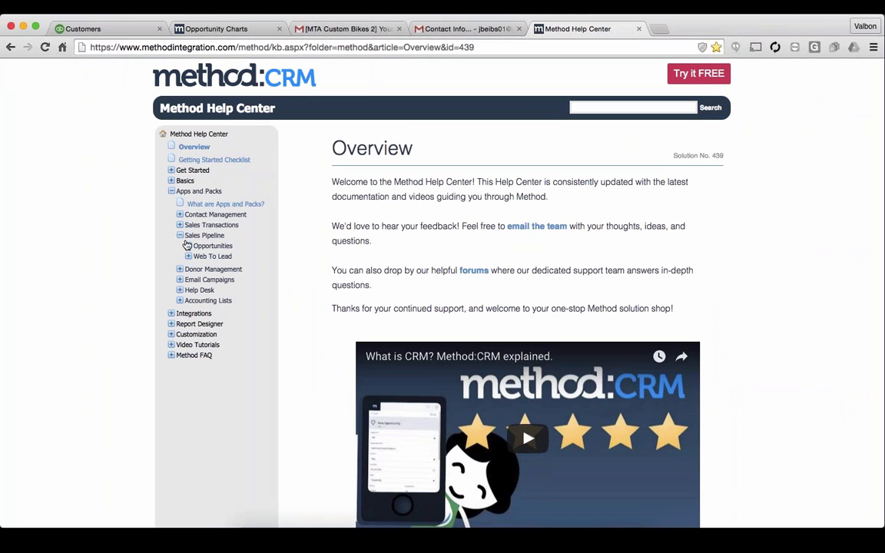
click(189, 247)
click(229, 259)
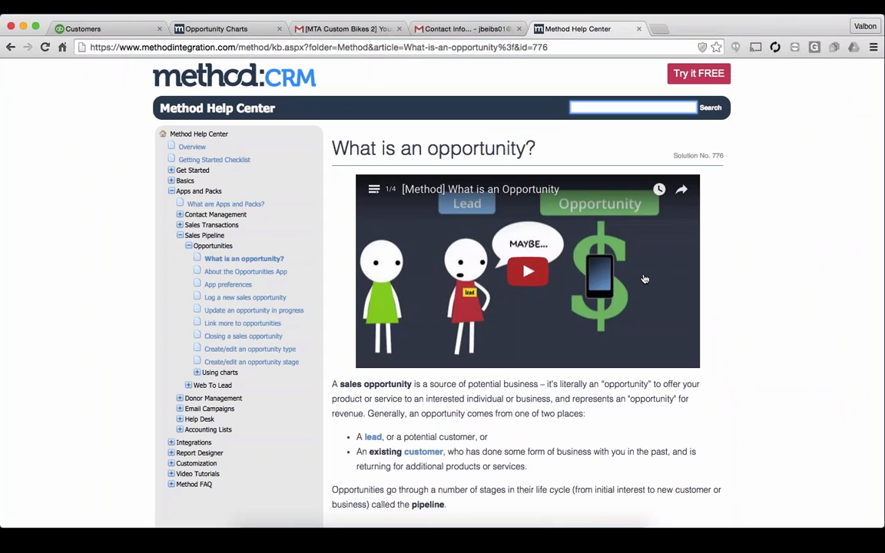
Read through the article, collapse the Sales Pipeline topics and return to the Opportunity Charts tab.
scroll(645, 279, down, 4)
scroll(644, 279, down, 8)
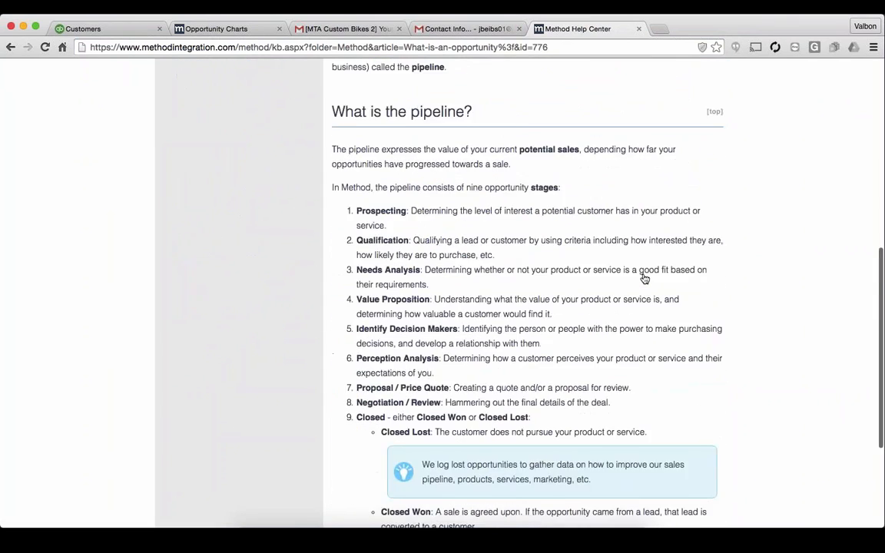
scroll(385, 126, up, 11)
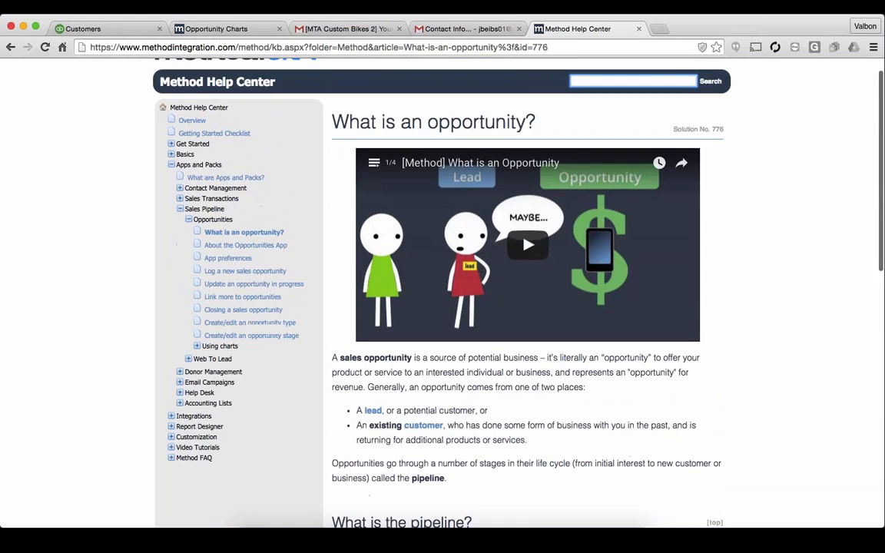
click(179, 208)
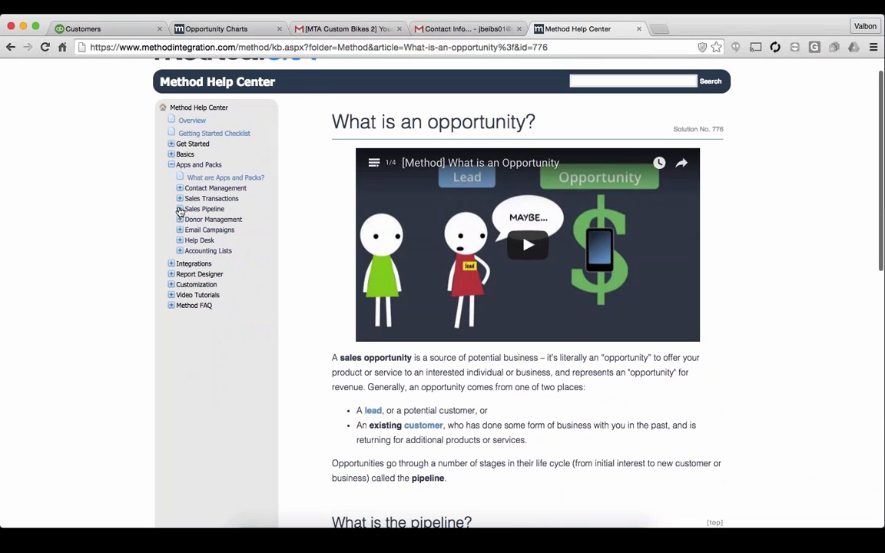
click(206, 29)
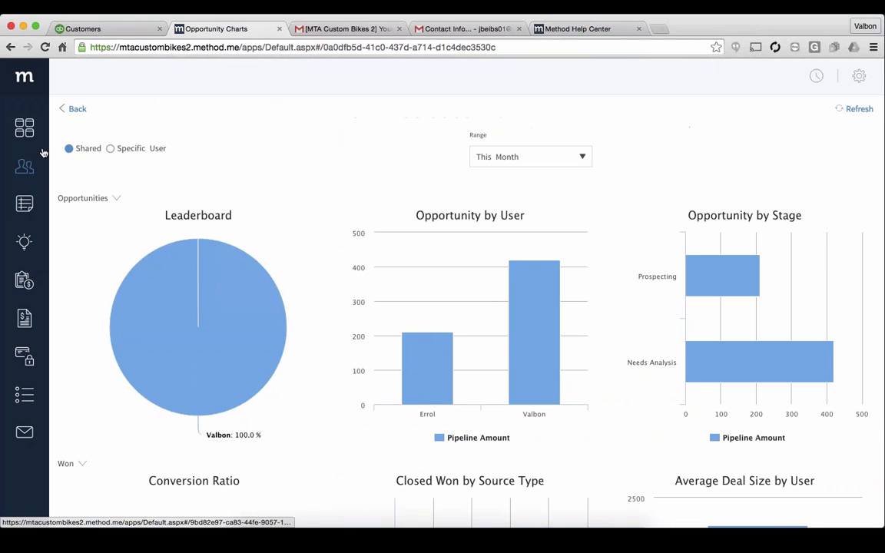
Go back to the Method CRM dashboard and advance the presentation to the Questions slide.
click(25, 129)
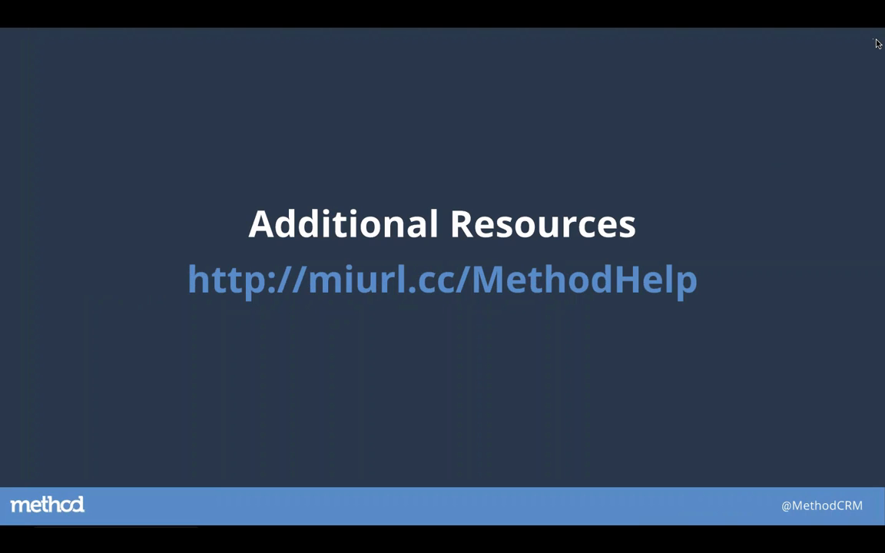
key(Right)
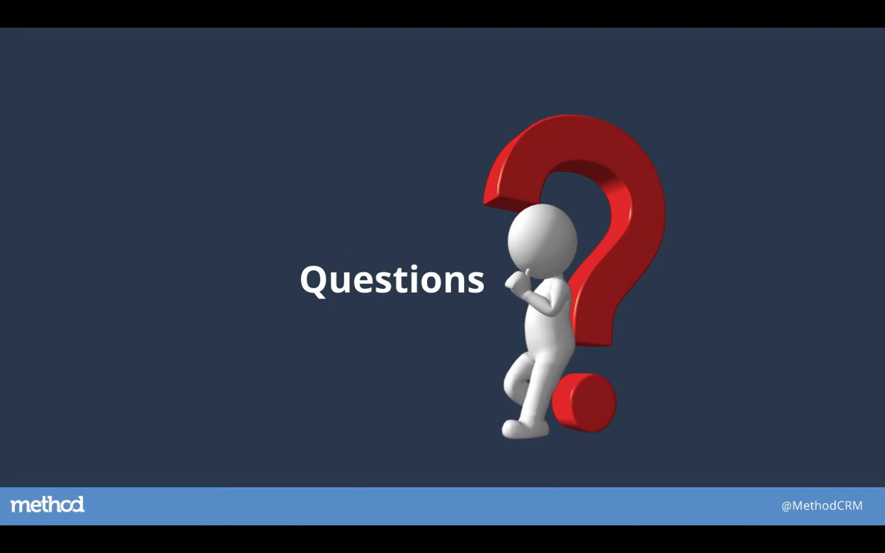